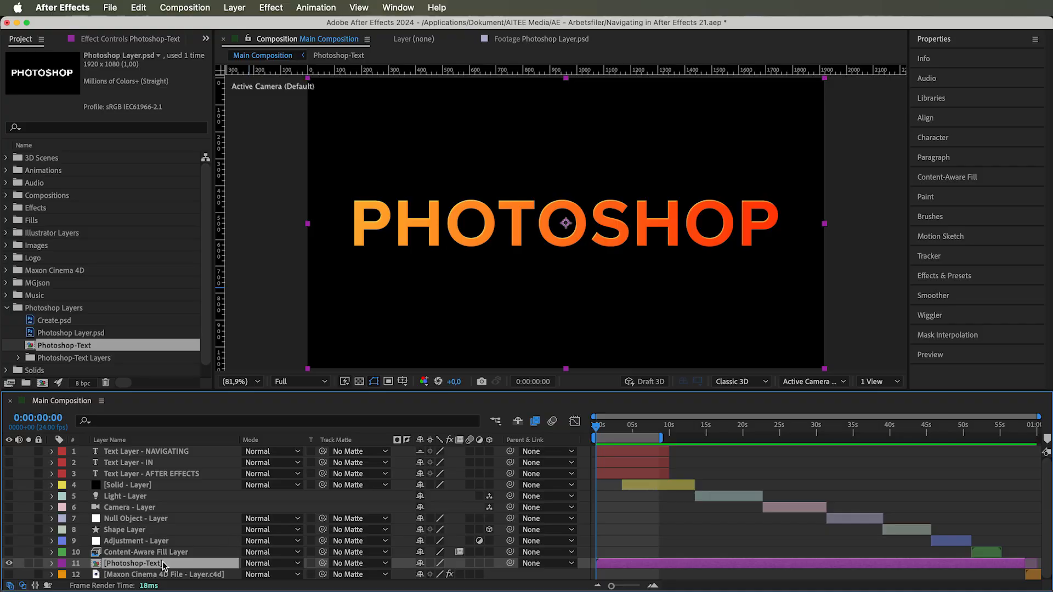
# Step: Open the Photoshop-Text composition and try to convert its PHOTOSHOP layer to editable text
pyautogui.doubleClick(162, 564)
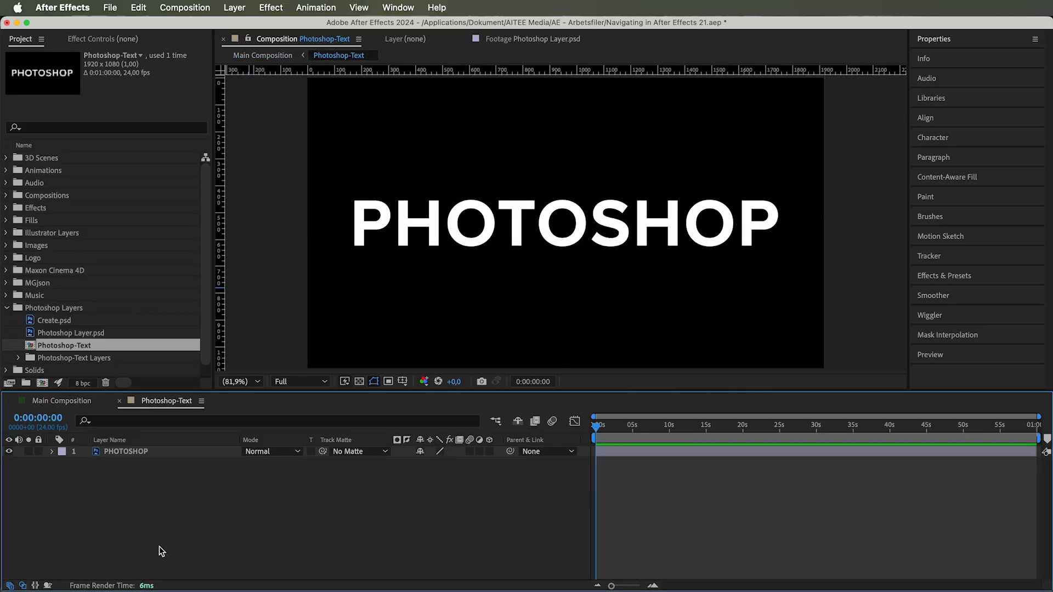
pyautogui.click(135, 456)
pyautogui.rightClick(135, 456)
pyautogui.moveTo(160, 464)
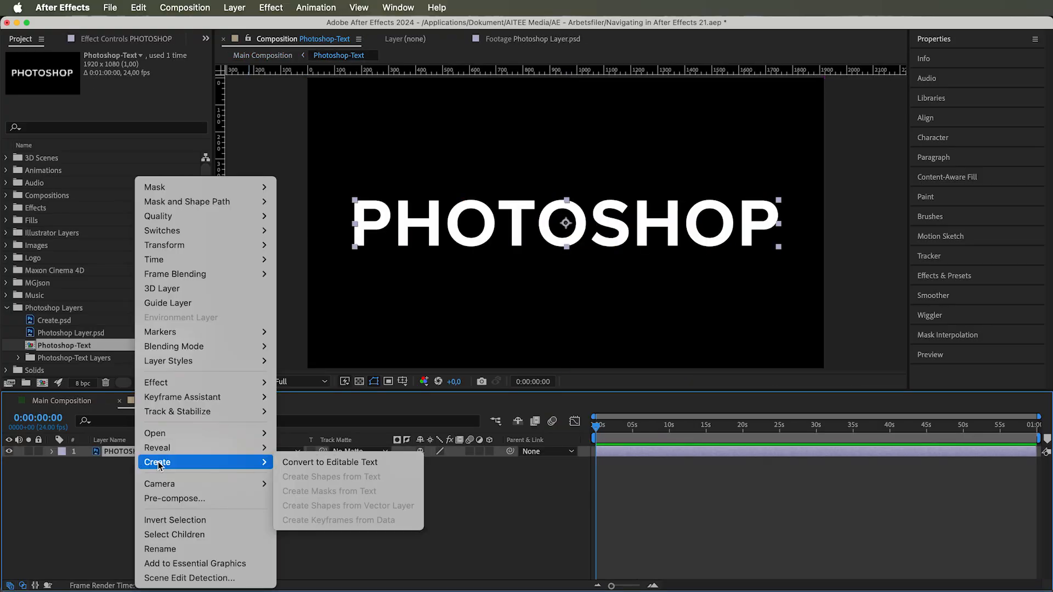
pyautogui.click(320, 463)
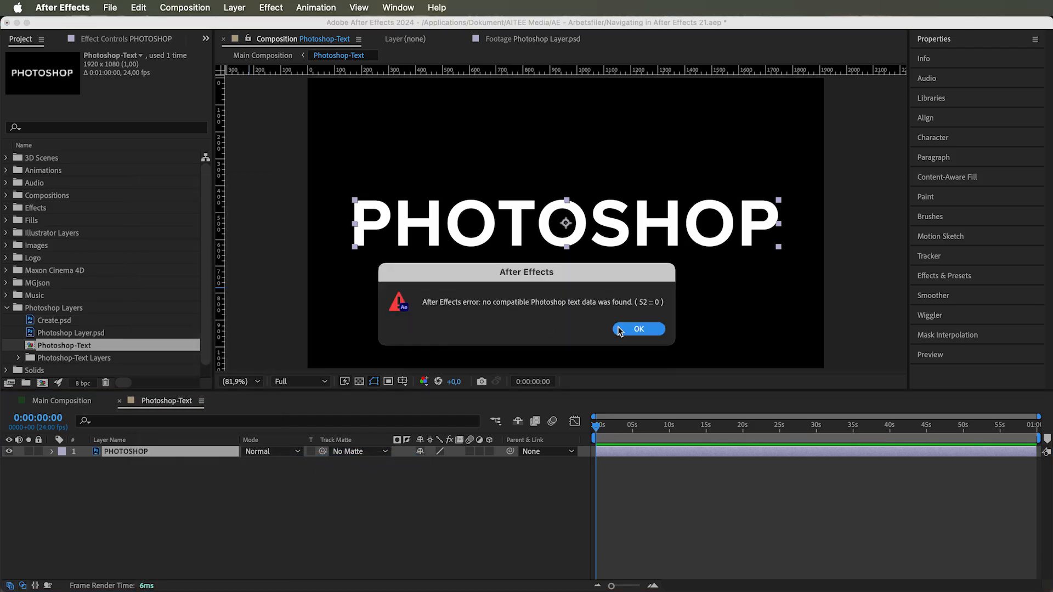
pyautogui.click(638, 329)
# Step: Open the PHOTOSHOP layer's original file in Photoshop to check its layer type, and close the Photoshop-Text composition in After Effects
pyautogui.rightClick(119, 453)
pyautogui.moveTo(181, 433)
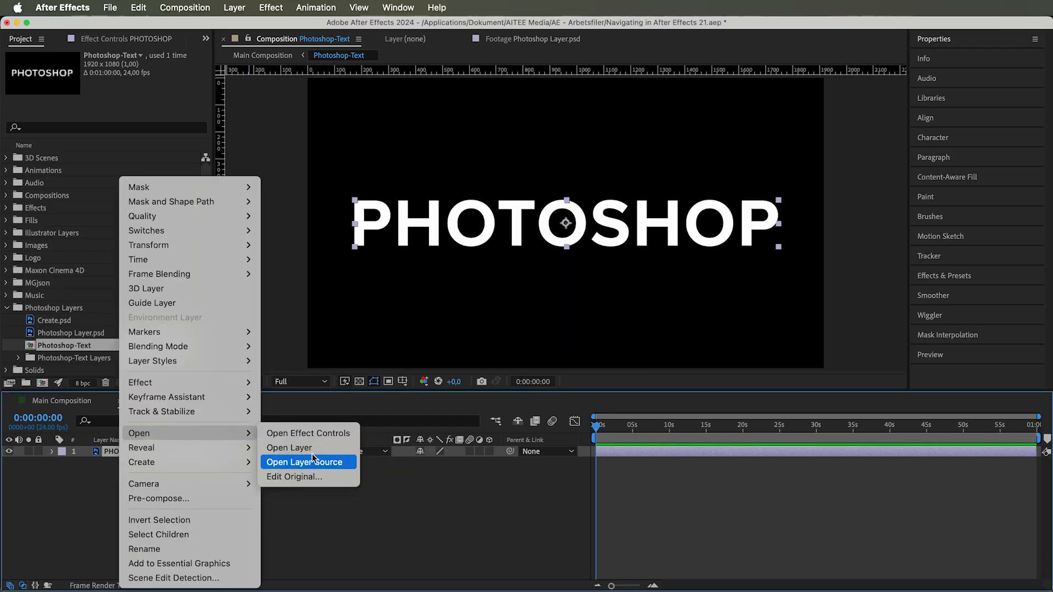
pyautogui.click(296, 476)
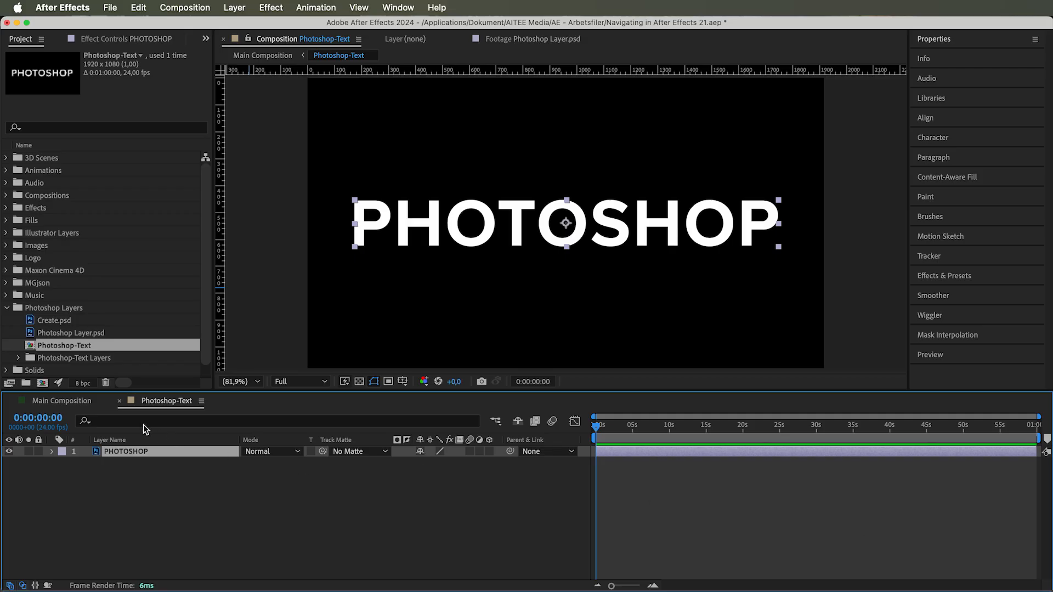
pyautogui.click(120, 401)
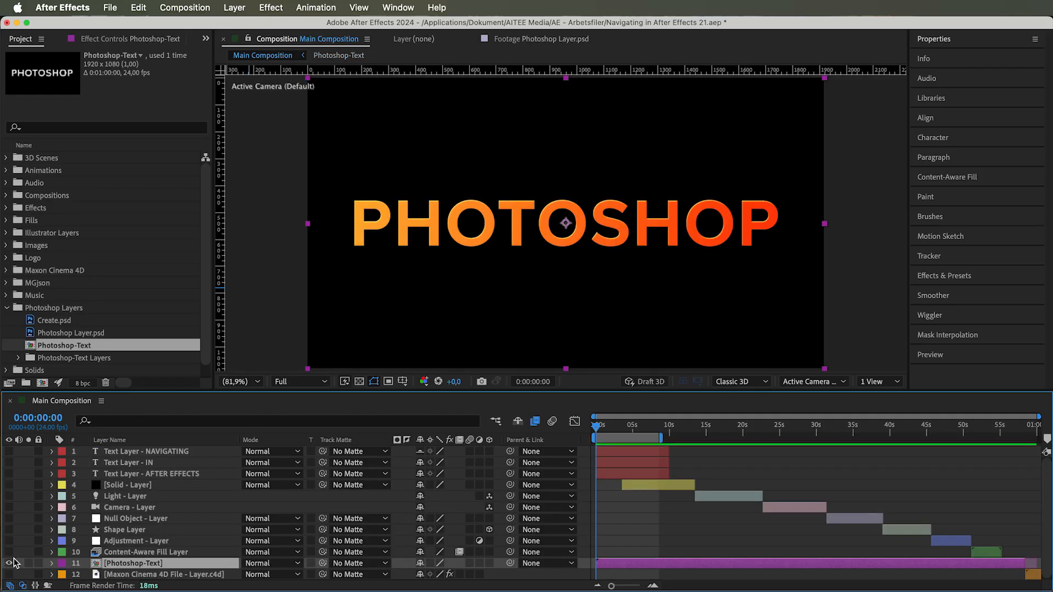
# Step: Add Create.psd to Main Composition and open its original in Photoshop to inspect the layer type
pyautogui.moveTo(54, 320); pyautogui.dragTo(123, 446)
pyautogui.rightClick(123, 447)
pyautogui.moveTo(170, 437)
pyautogui.click(299, 476)
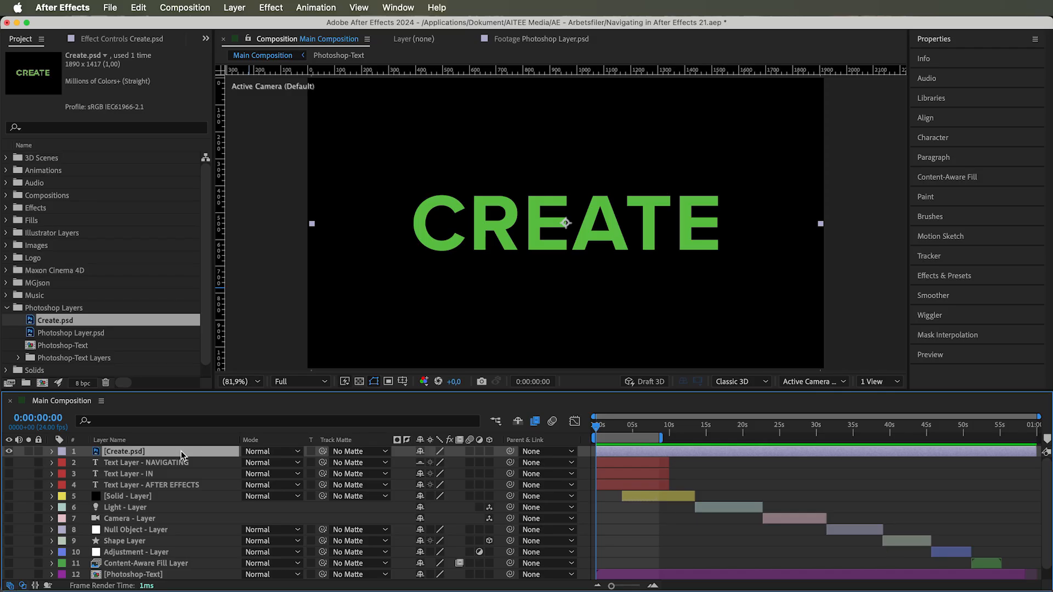
# Step: Back in After Effects, convert the Create.psd layer to a layered composition and open that composition
pyautogui.rightClick(181, 451)
pyautogui.moveTo(203, 464)
pyautogui.click(359, 462)
pyautogui.doubleClick(162, 451)
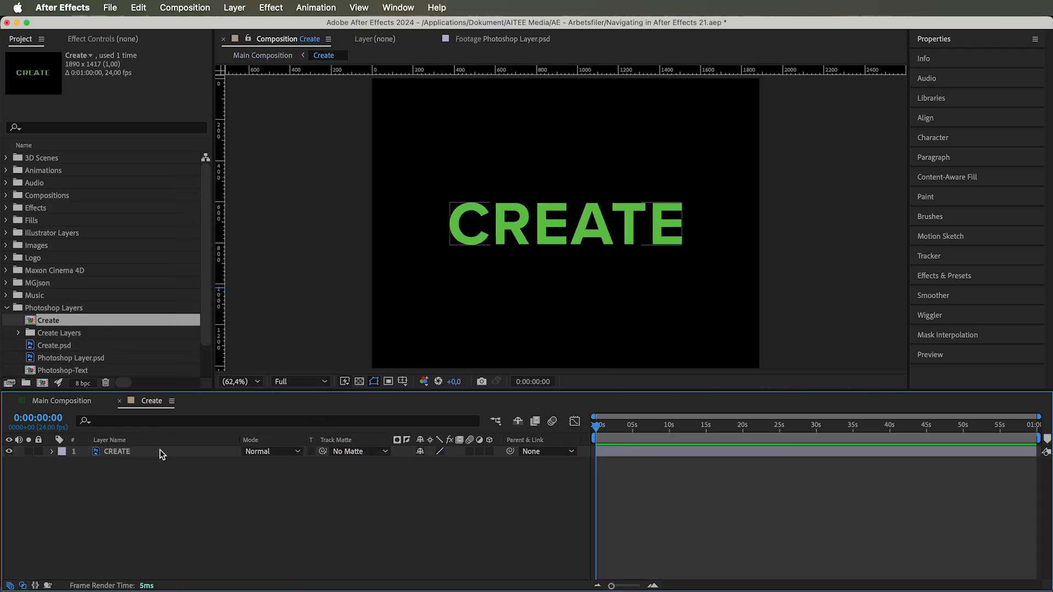
# Step: Convert the CREATE layer in the Create composition to editable text
pyautogui.rightClick(160, 450)
pyautogui.moveTo(165, 463)
pyautogui.click(320, 463)
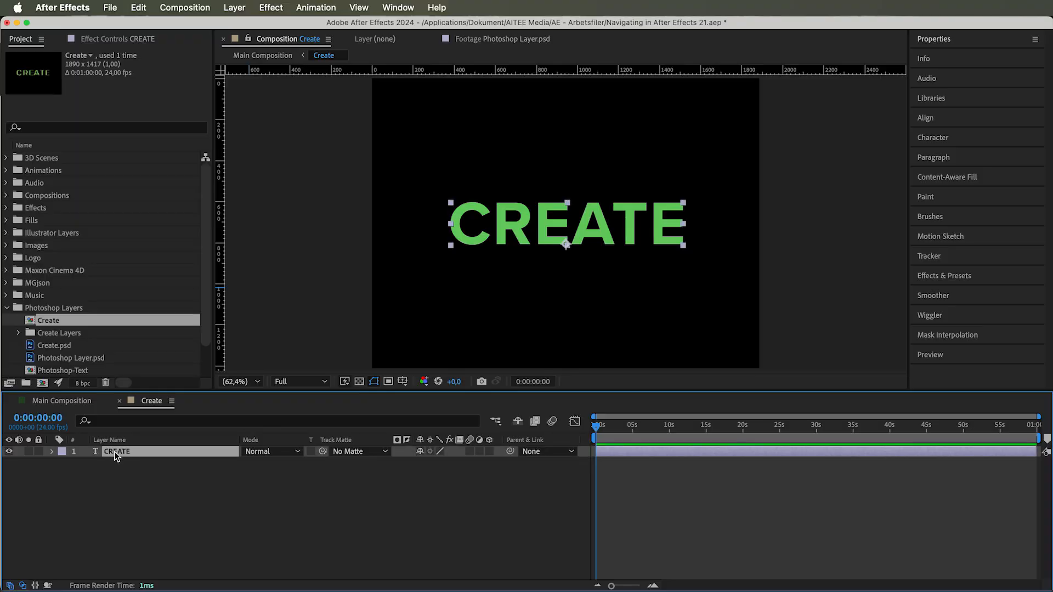
# Step: Try replacing the CREATE text with RENAMED and undo the change
pyautogui.doubleClick(114, 452)
pyautogui.write('RENAMED')
pyautogui.click(113, 467)
pyautogui.press('super+z')
# Step: Examine the CREATE text layer's Text, Path Options and Transform properties, trying a scale change and undoing it
pyautogui.click(51, 451)
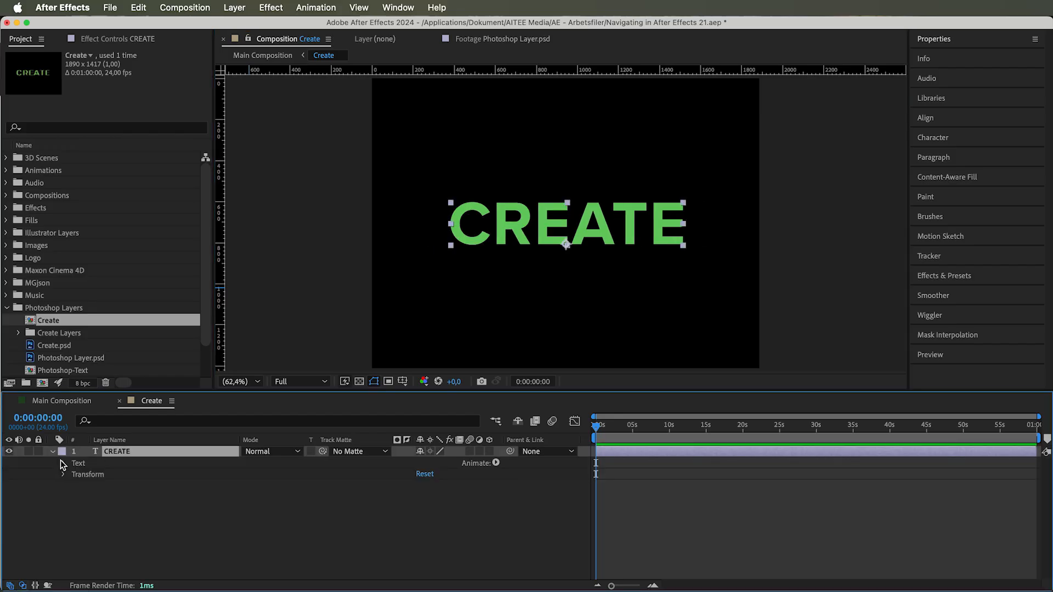
pyautogui.click(63, 463)
pyautogui.click(113, 475)
pyautogui.click(74, 486)
pyautogui.click(104, 497)
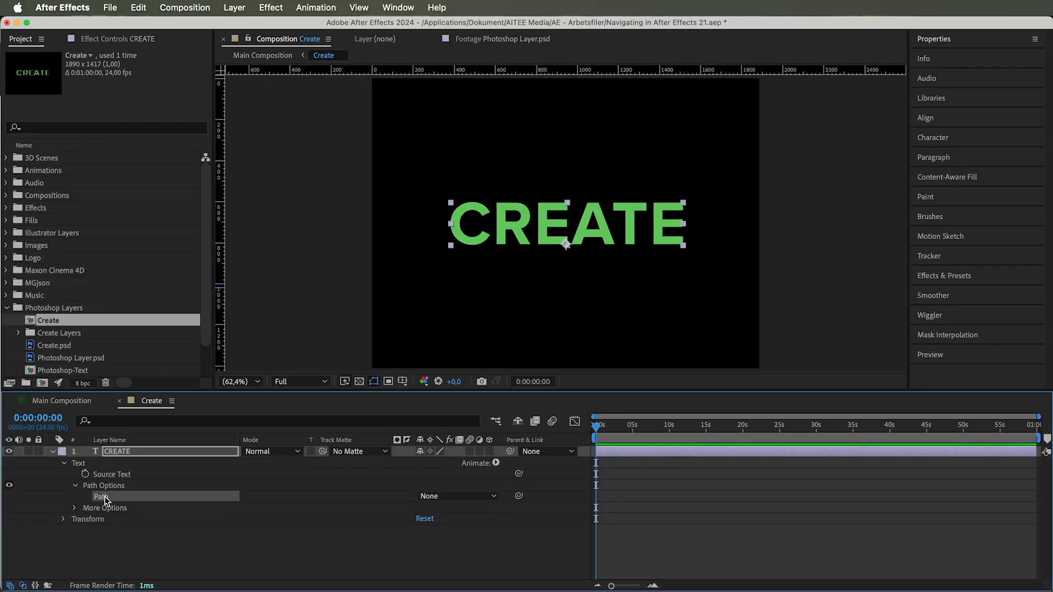
pyautogui.click(64, 519)
pyautogui.moveTo(437, 553); pyautogui.dragTo(484, 554)
pyautogui.press('super+z')
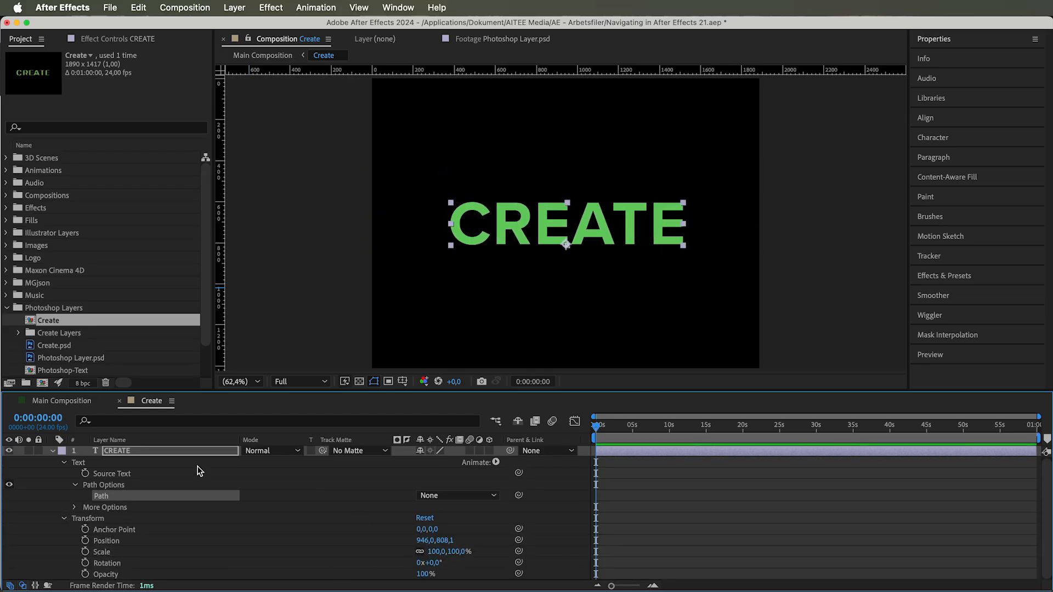
# Step: Create a shape layer from the CREATE text with Create Shapes from Text
pyautogui.click(146, 452)
pyautogui.rightClick(395, 465)
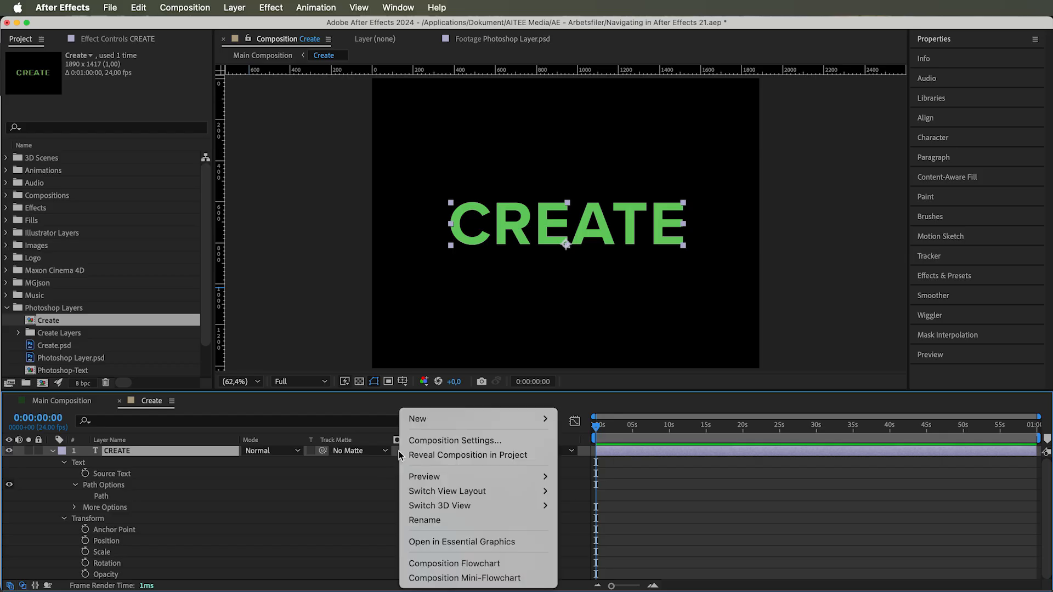
pyautogui.moveTo(446, 418)
pyautogui.rightClick(189, 448)
pyautogui.moveTo(214, 466)
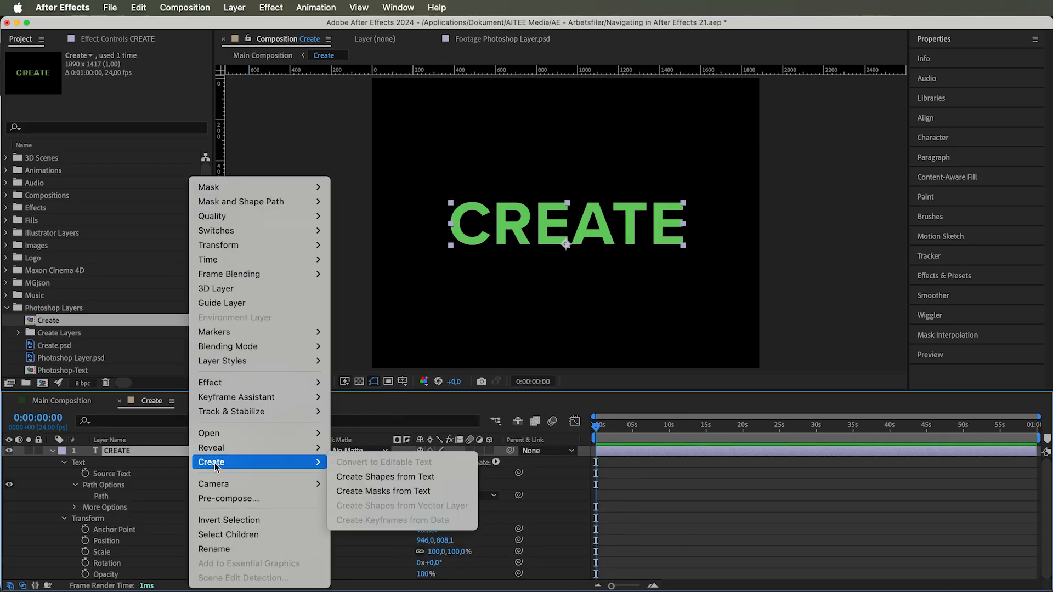
pyautogui.click(399, 474)
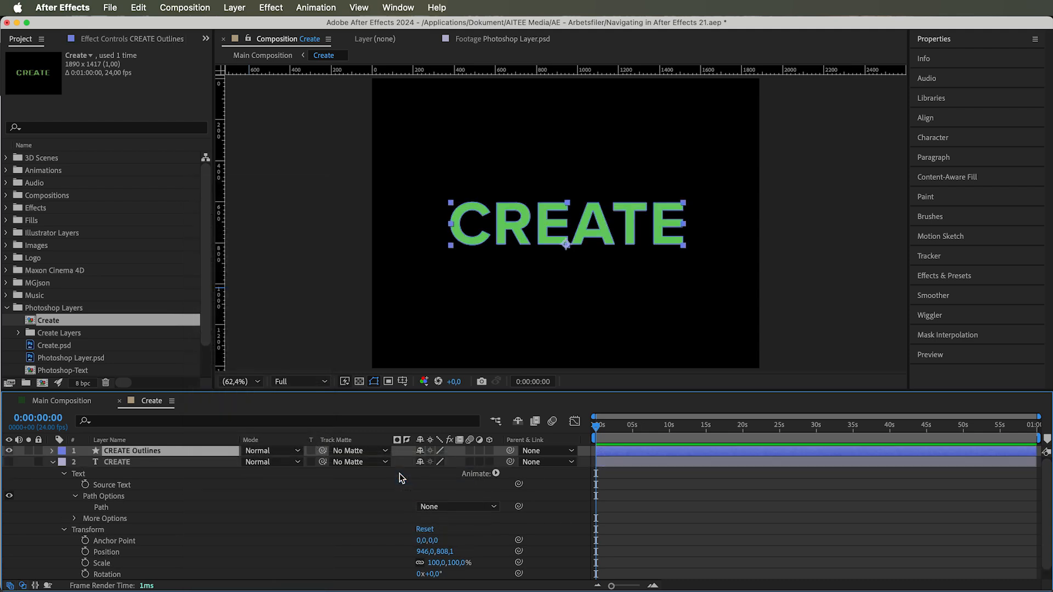
# Step: Expand the contents of the CREATE Outlines layer to view its individual letter groups
pyautogui.click(52, 451)
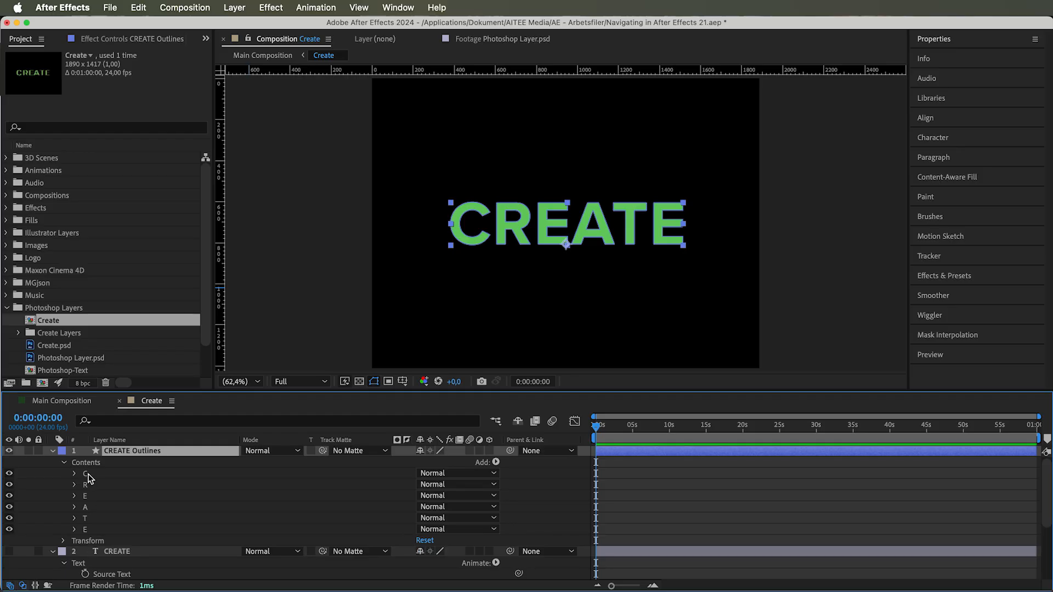
pyautogui.click(101, 465)
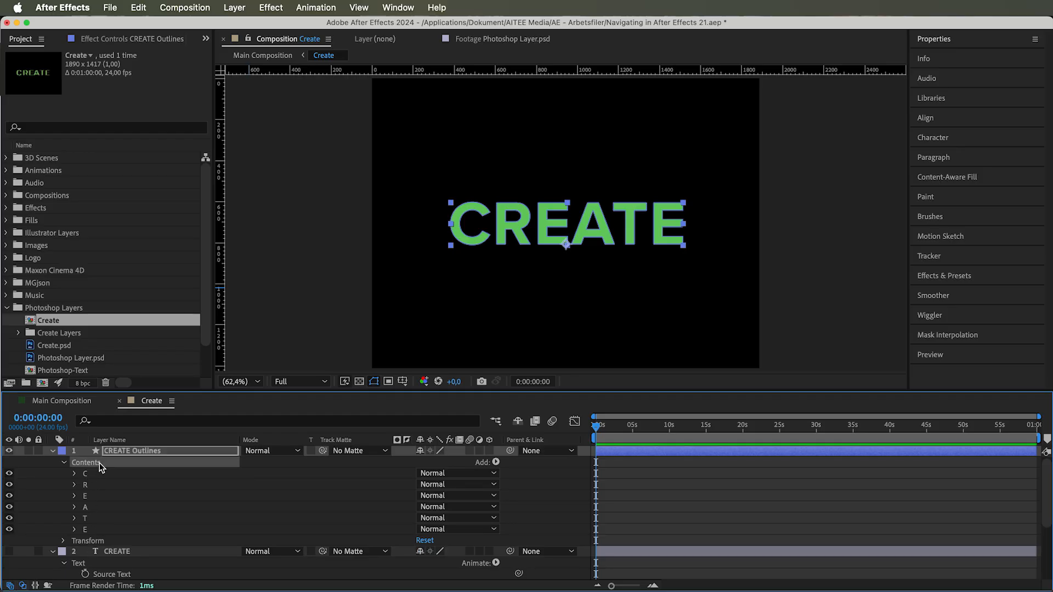
pyautogui.click(149, 451)
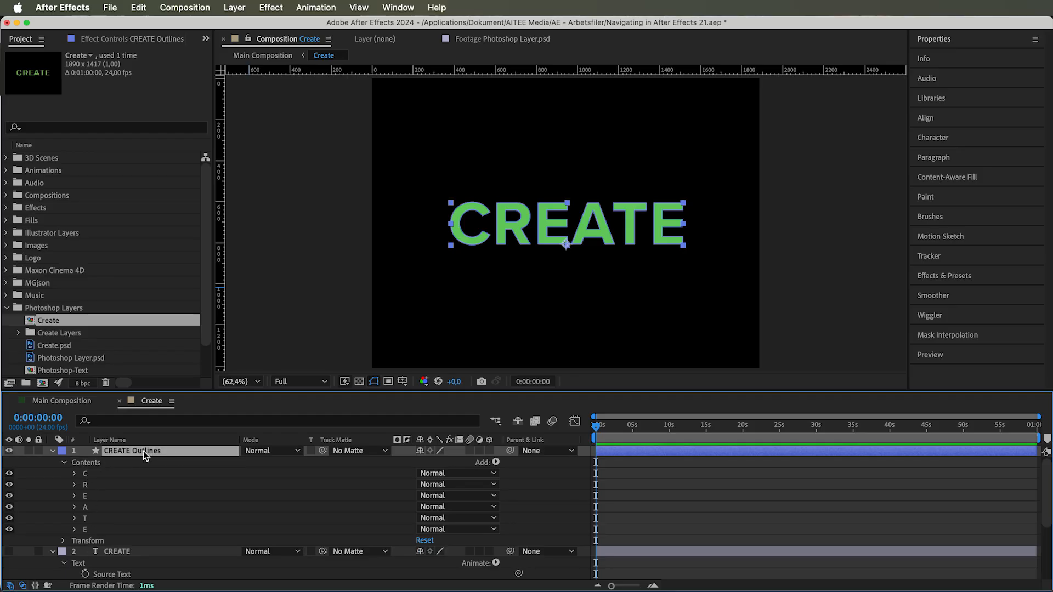
pyautogui.click(108, 462)
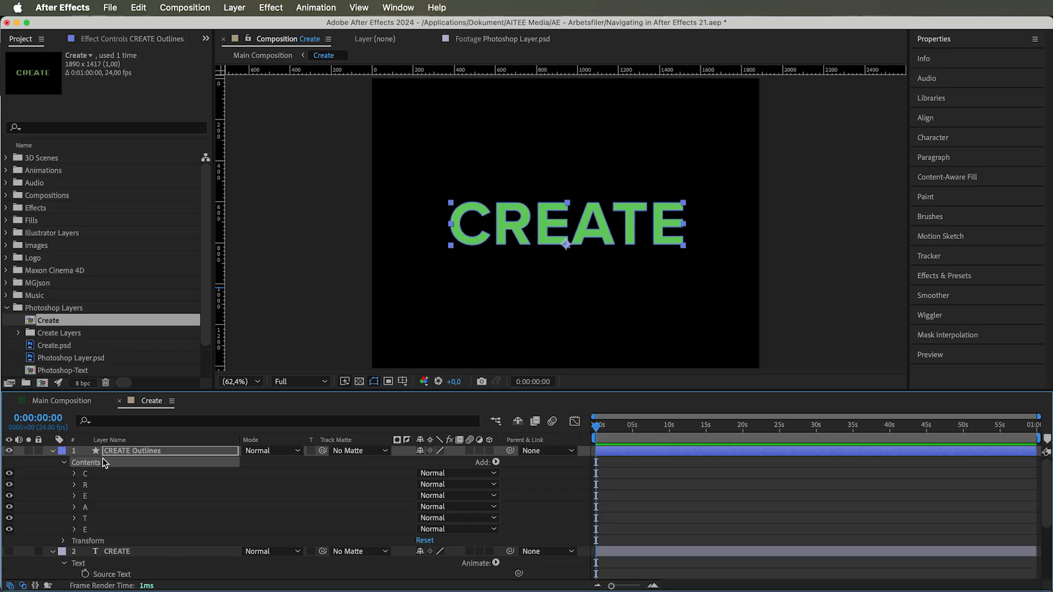
# Step: Expand the letter groups in CREATE Outlines one by one and examine their paths, strokes, fills and transforms
pyautogui.click(75, 474)
pyautogui.click(75, 529)
pyautogui.scroll(-5, 74, 528)
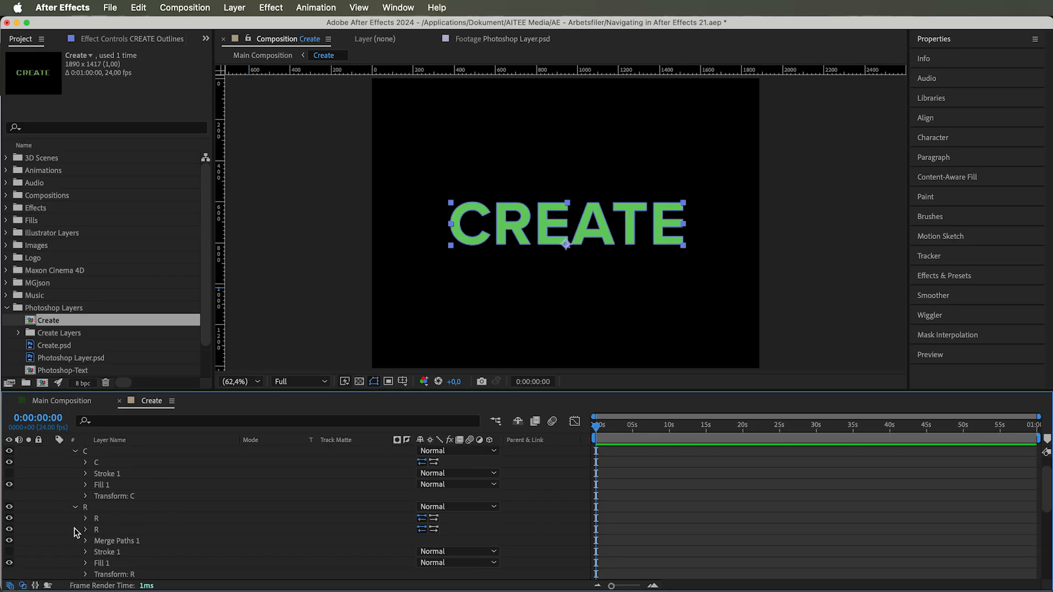
pyautogui.click(74, 530)
pyautogui.scroll(-3, 74, 531)
pyautogui.scroll(-1, 73, 531)
pyautogui.click(74, 532)
pyautogui.scroll(-5, 74, 533)
pyautogui.click(74, 532)
pyautogui.scroll(-3, 73, 536)
pyautogui.scroll(-1, 73, 540)
pyautogui.click(74, 542)
pyautogui.scroll(-3, 74, 543)
pyautogui.scroll(5, 74, 543)
pyautogui.scroll(12, 73, 542)
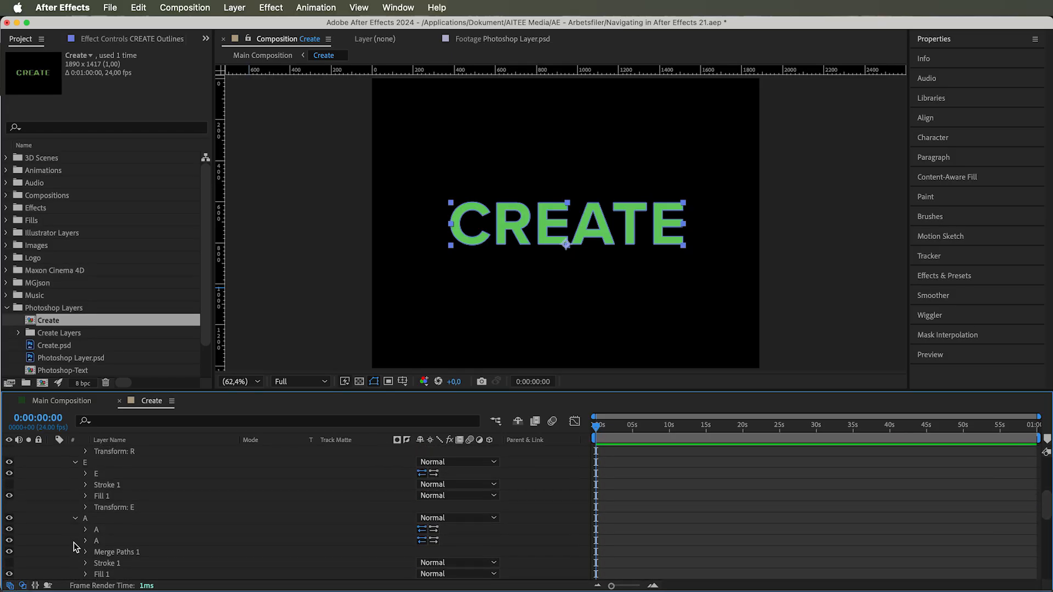
# Step: Change the colour of Stroke 1 in the letter C group to orange
pyautogui.click(97, 498)
pyautogui.click(86, 497)
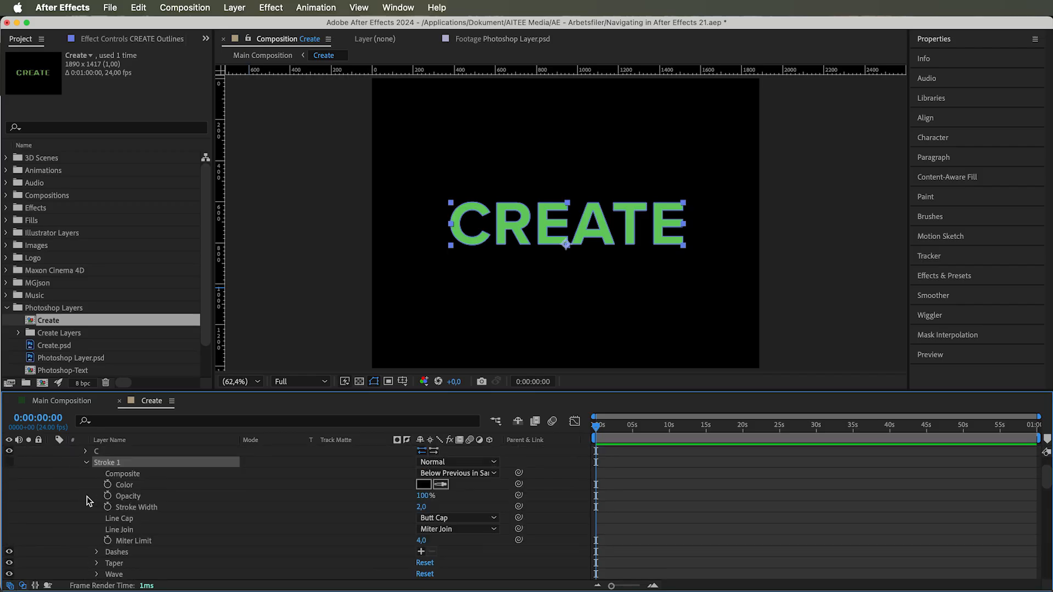
pyautogui.click(423, 485)
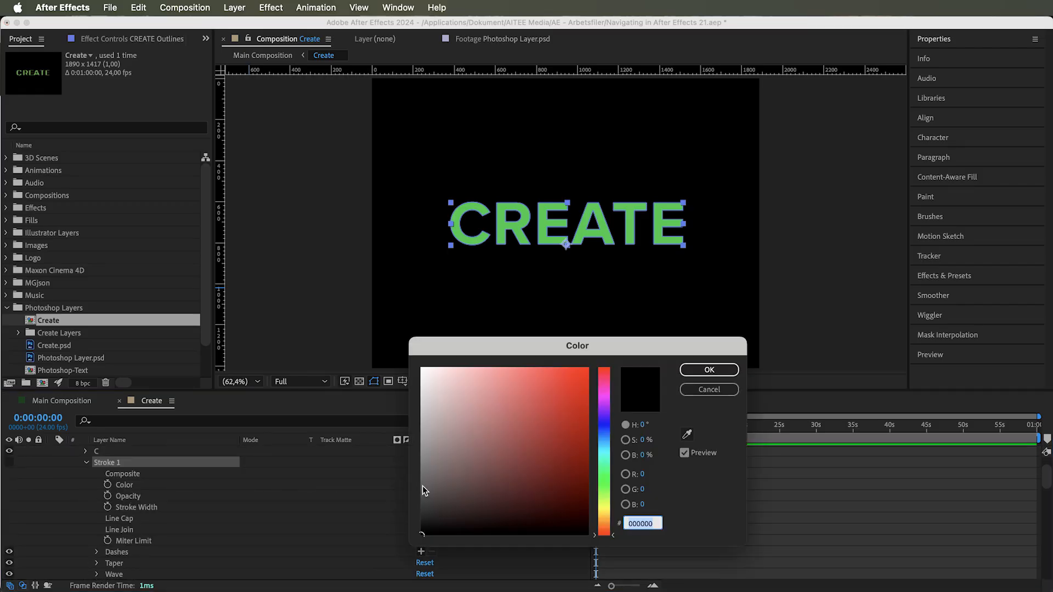
pyautogui.moveTo(608, 521); pyautogui.dragTo(608, 518)
pyautogui.moveTo(581, 407); pyautogui.dragTo(577, 356)
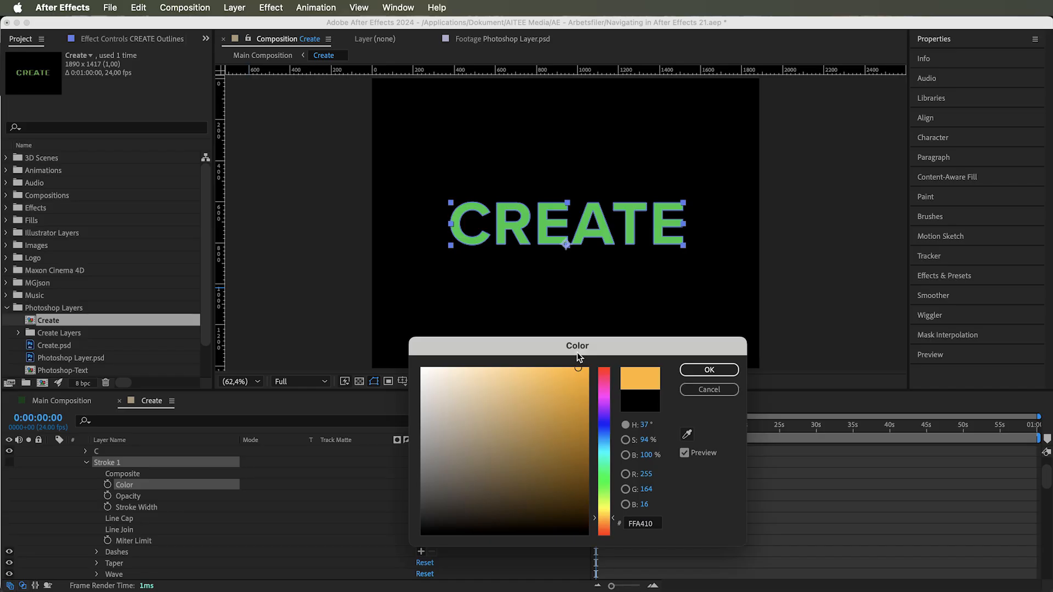
pyautogui.click(708, 371)
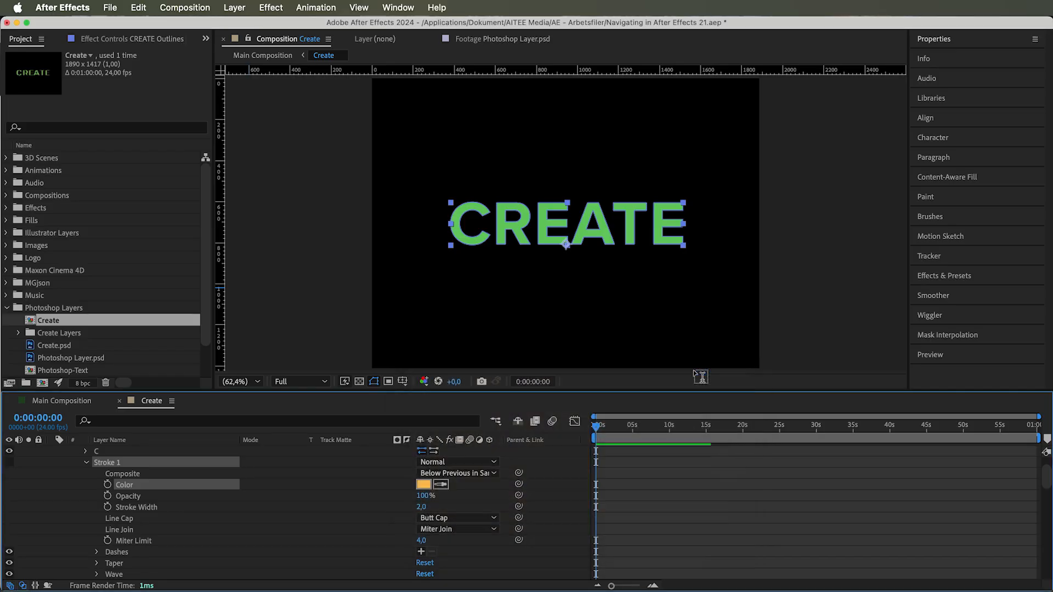
# Step: Set the letter C's stroke width to 16 and make its stroke visible
pyautogui.click(428, 509)
pyautogui.write('16')
pyautogui.press('Return')
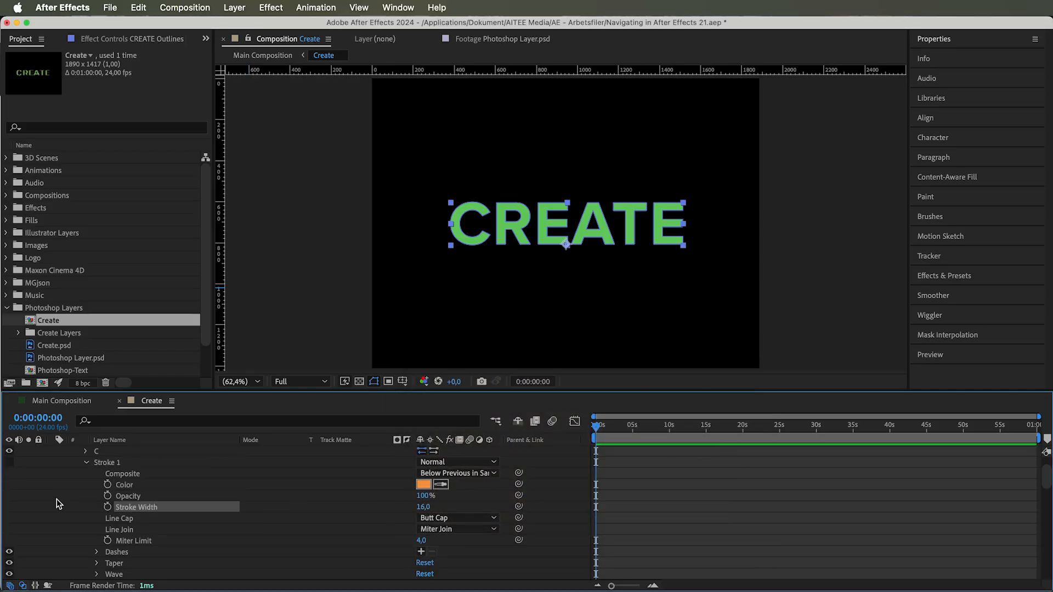
pyautogui.click(9, 473)
# Step: Add Trim Paths to the CREATE Outlines contents and try adjusting its trim values
pyautogui.scroll(3, 278, 516)
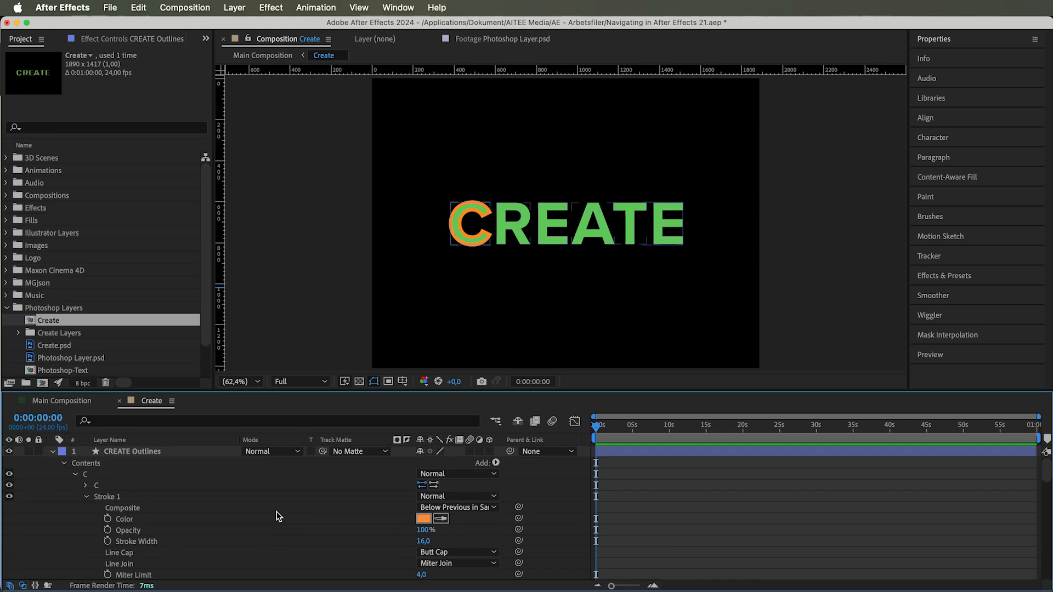
pyautogui.click(496, 464)
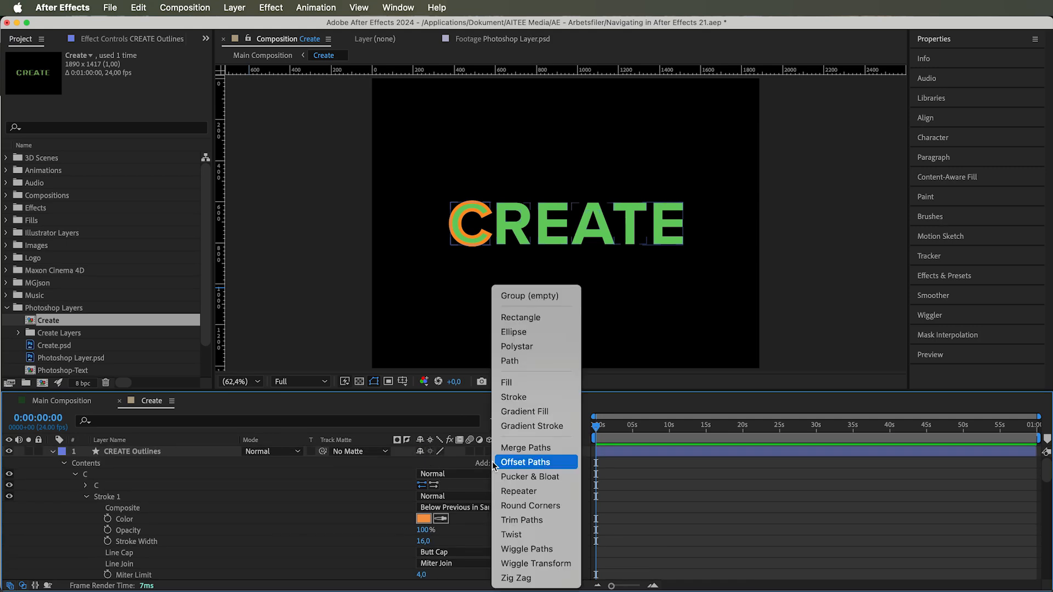
pyautogui.click(528, 522)
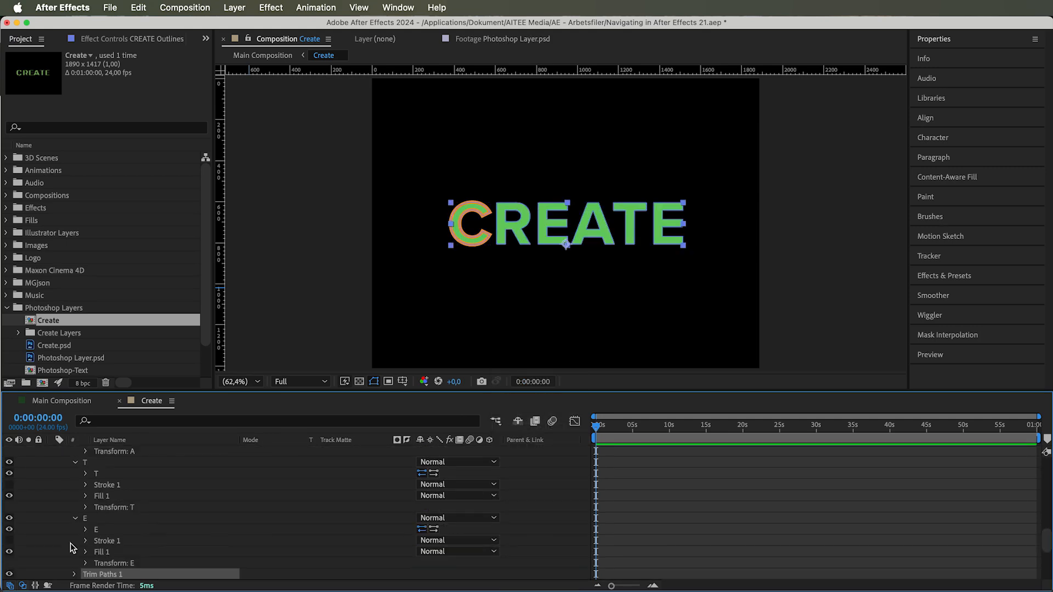
pyautogui.click(73, 574)
pyautogui.moveTo(426, 551); pyautogui.dragTo(554, 537)
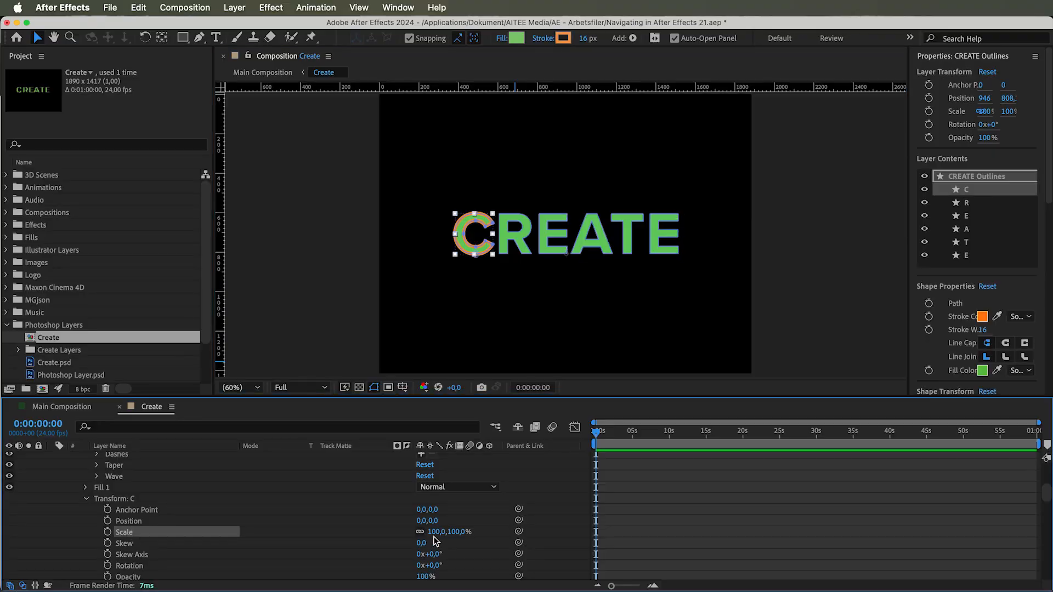
# Step: Try changing the letter C's scale in its own group transform and undo it
pyautogui.moveTo(435, 535); pyautogui.dragTo(470, 555)
pyautogui.press('super+z')
# Step: Move the CREATE Outlines layer's anchor point to the centre of the letter C with the Pan Behind tool
pyautogui.click(70, 37)
pyautogui.click(567, 251)
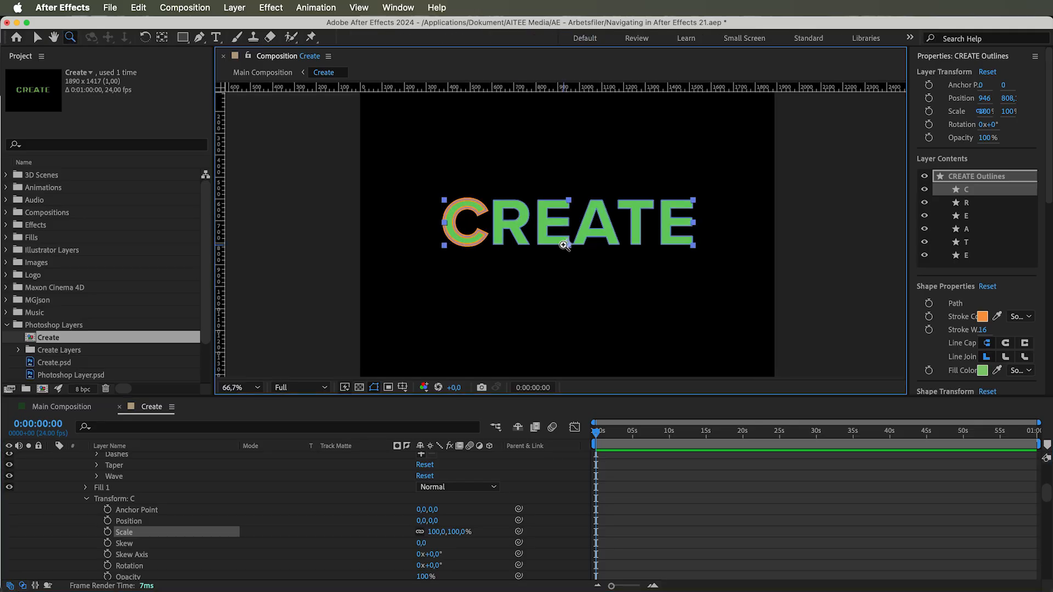
pyautogui.click(568, 222)
pyautogui.click(568, 221)
pyautogui.click(568, 222)
pyautogui.click(162, 38)
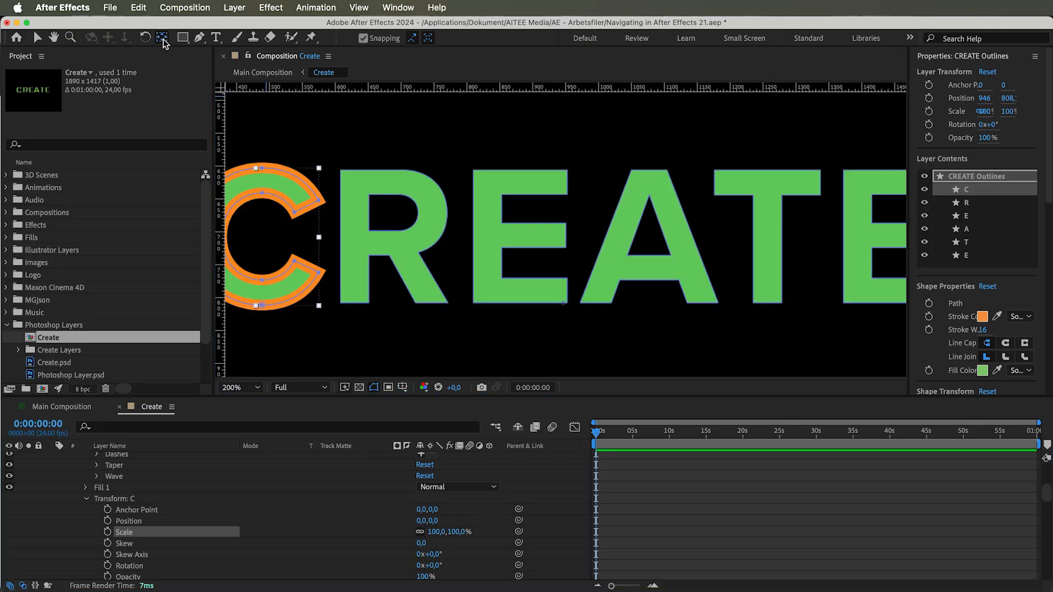
pyautogui.moveTo(565, 306); pyautogui.dragTo(565, 291)
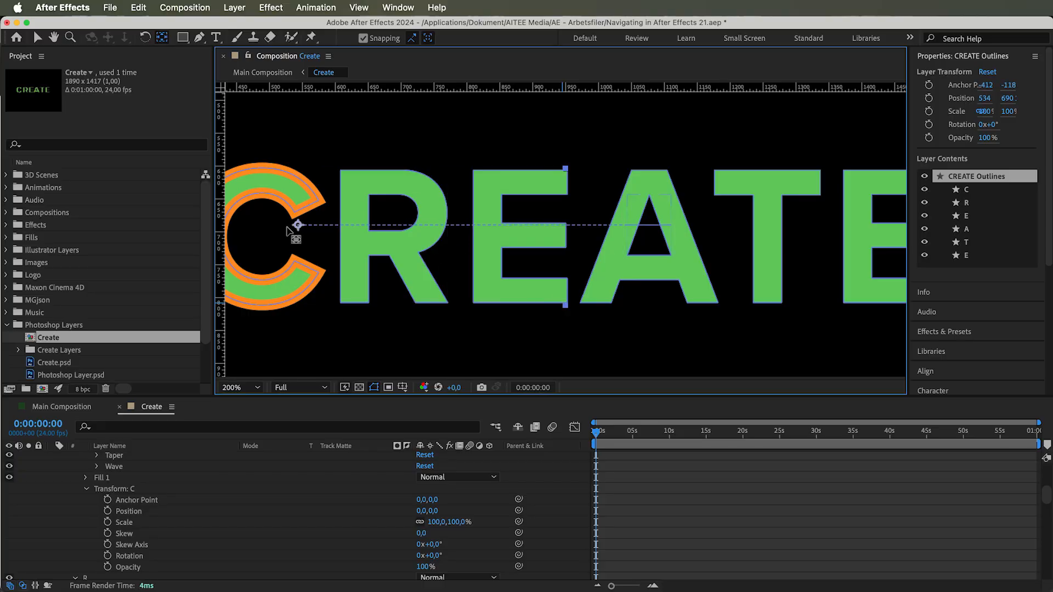
pyautogui.moveTo(291, 230); pyautogui.dragTo(256, 238)
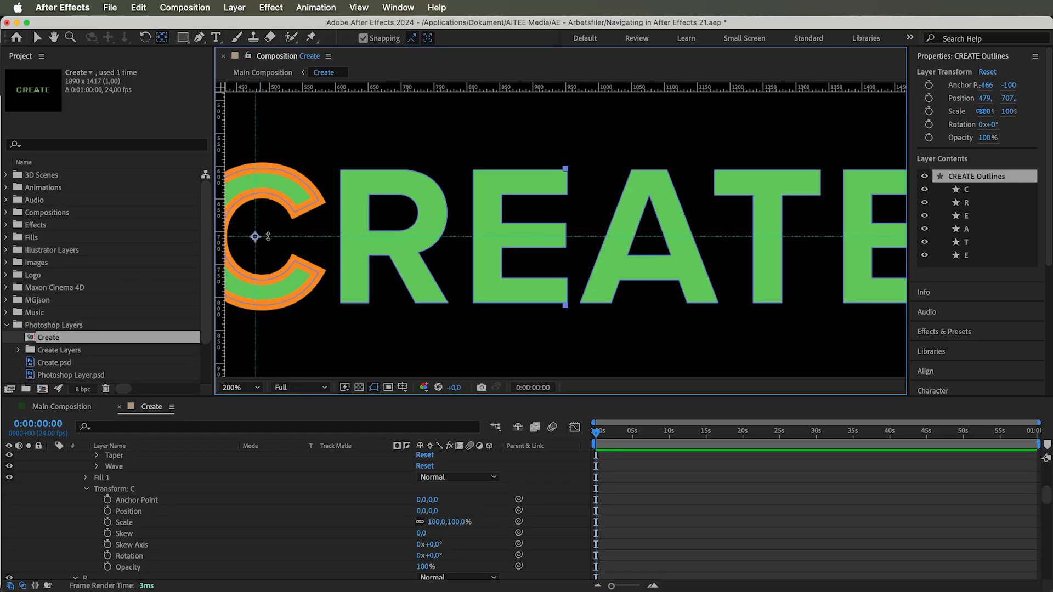
pyautogui.click(134, 504)
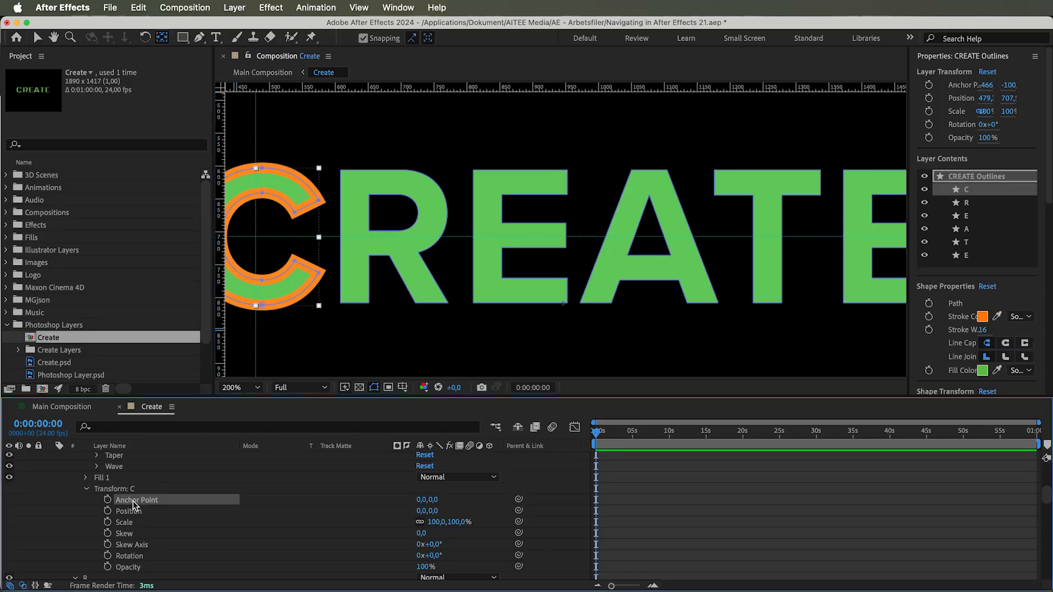
pyautogui.moveTo(565, 307); pyautogui.dragTo(555, 305)
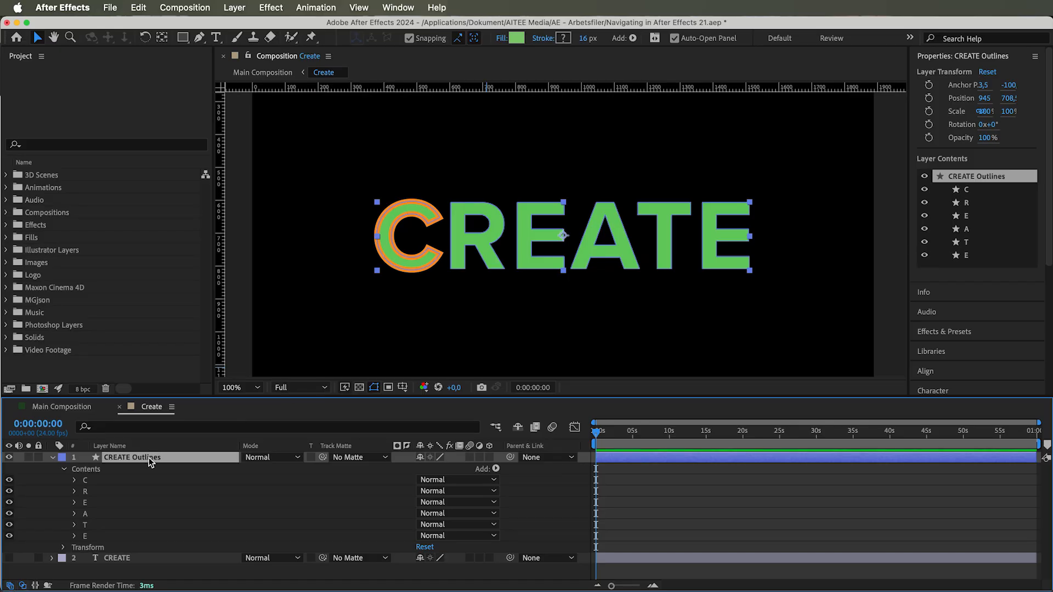
# Step: Duplicate the CREATE Outlines layer five times so that each letter can have its own layer
pyautogui.press('super+d')
pyautogui.press('super+d')
pyautogui.press('super+d')
pyautogui.press('super+d')
pyautogui.press('super+d')
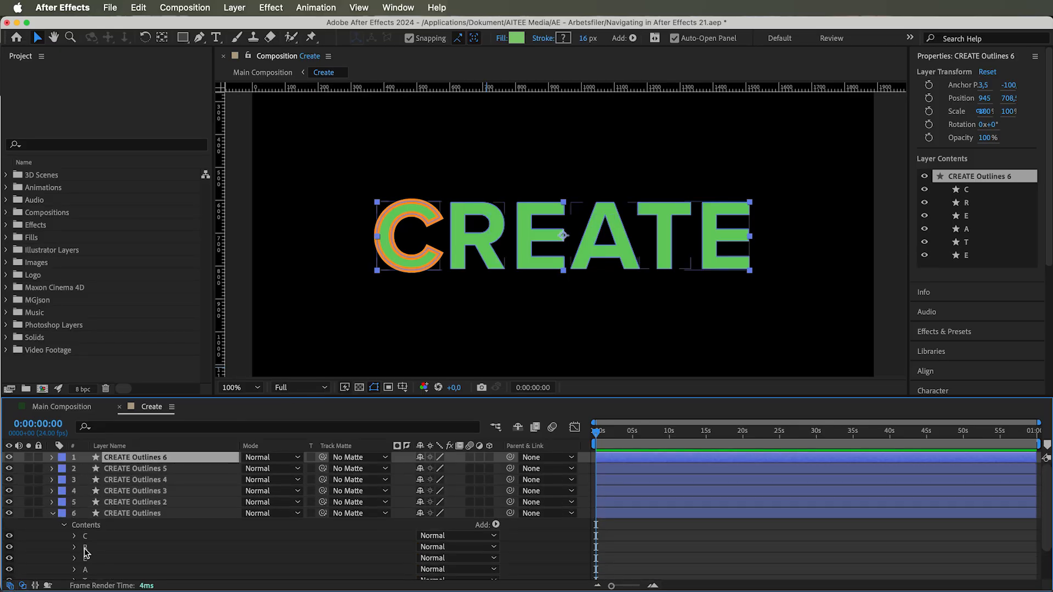
# Step: Delete every letter group except C from the original CREATE Outlines layer
pyautogui.click(85, 547)
pyautogui.scroll(-1, 91, 558)
pyautogui.scroll(-1, 93, 574)
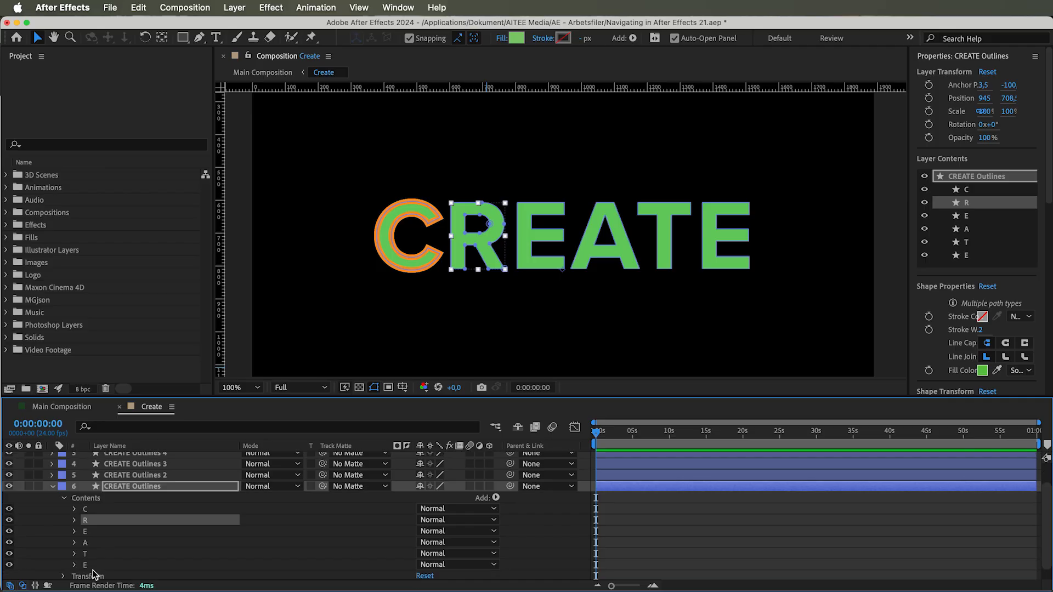
pyautogui.keyDown('shift'); pyautogui.click(90, 560); pyautogui.keyUp('shift')
pyautogui.press('Delete')
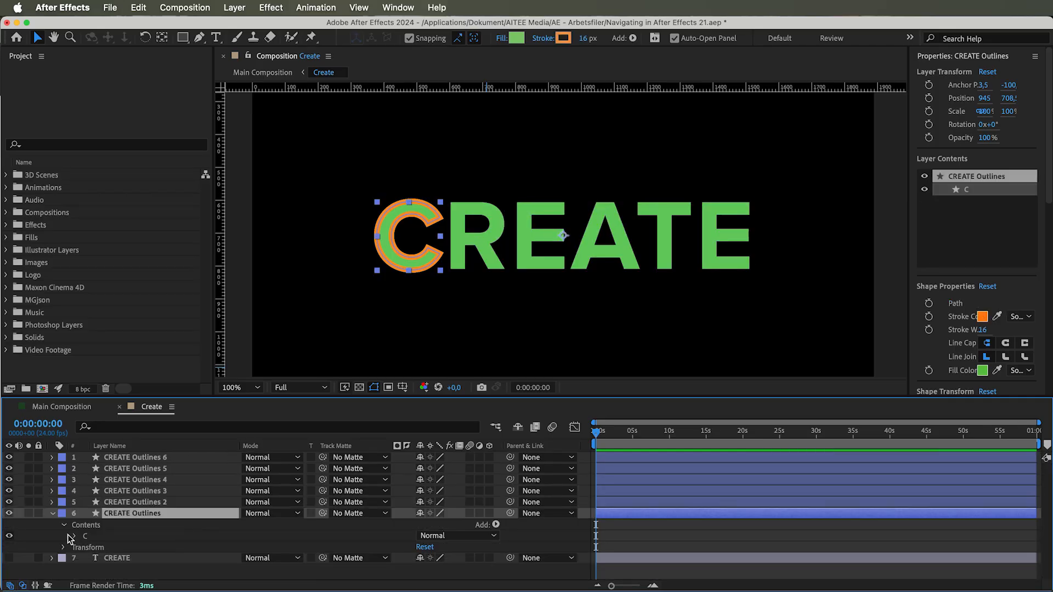
# Step: Delete every letter group except R from the contents of CREATE Outlines 2
pyautogui.click(52, 502)
pyautogui.click(64, 513)
pyautogui.click(88, 541)
pyautogui.keyDown('shift'); pyautogui.click(89, 575); pyautogui.keyUp('shift')
pyautogui.press('Delete')
# Step: Delete every letter group except the first E from the contents of CREATE Outlines 3
pyautogui.click(52, 484)
pyautogui.click(64, 496)
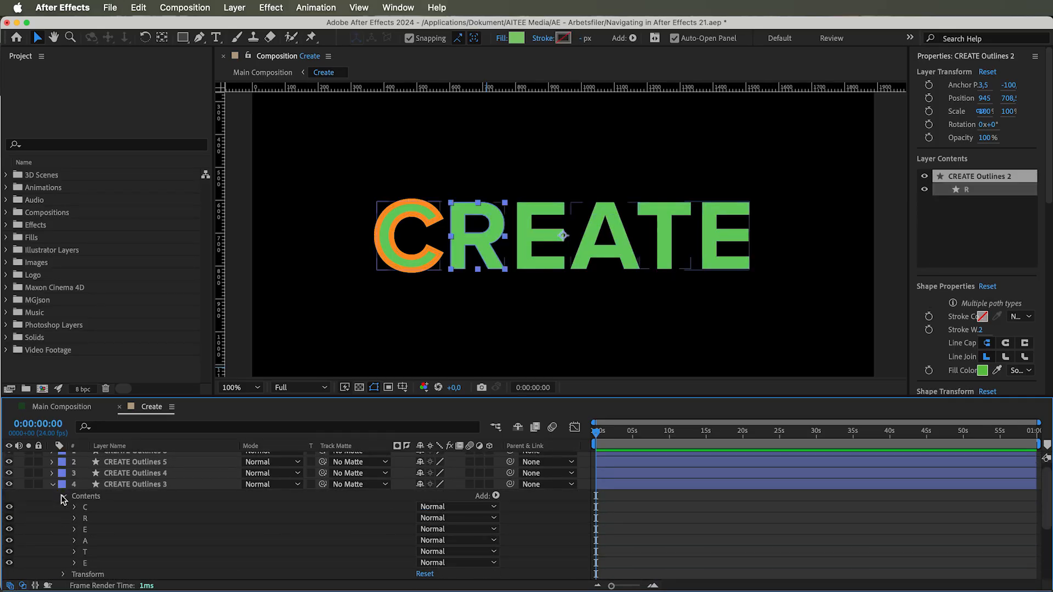
pyautogui.press('Delete')
# Step: Delete every letter group except A from the contents of CREATE Outlines 4
pyautogui.click(52, 473)
pyautogui.click(64, 484)
pyautogui.click(88, 496)
pyautogui.keyDown('shift'); pyautogui.click(90, 519); pyautogui.keyUp('shift')
pyautogui.keyDown('super'); pyautogui.click(89, 541); pyautogui.keyUp('super')
pyautogui.keyDown('super'); pyautogui.click(89, 552); pyautogui.keyUp('super')
pyautogui.press('Delete')
# Step: Reduce CREATE Outlines 5 to its T group and CREATE Outlines 6 to the final E group
pyautogui.click(53, 462)
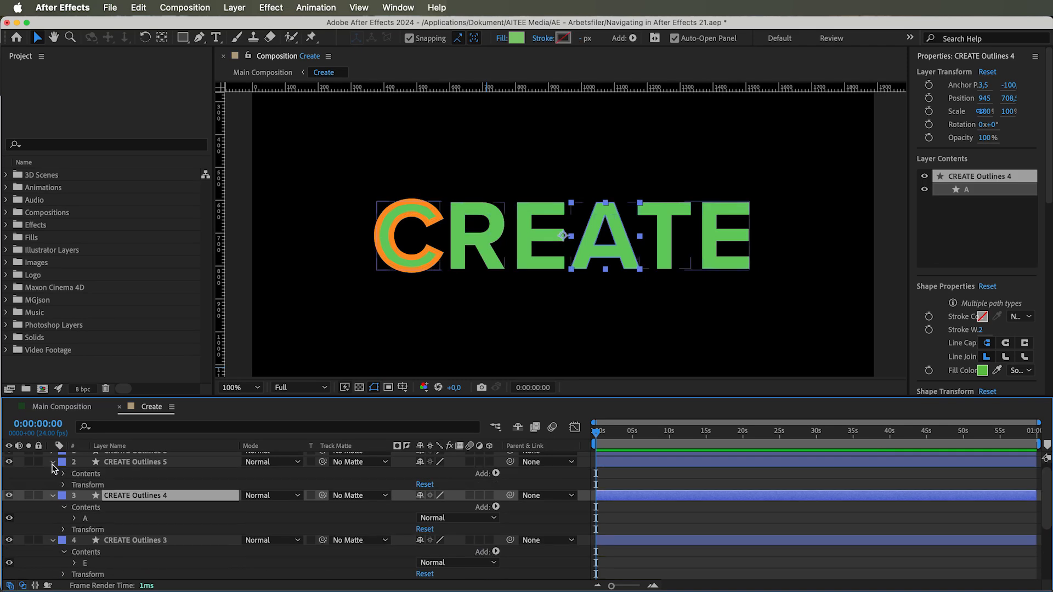
pyautogui.click(53, 457)
pyautogui.click(63, 470)
pyautogui.click(87, 480)
pyautogui.keyDown('shift'); pyautogui.click(88, 522); pyautogui.keyUp('shift')
pyautogui.press('Delete')
# Step: Rename the six outline layers after the letters they contain: E, T, A, E, R and C
pyautogui.click(132, 458)
pyautogui.press('Return')
pyautogui.write('E')
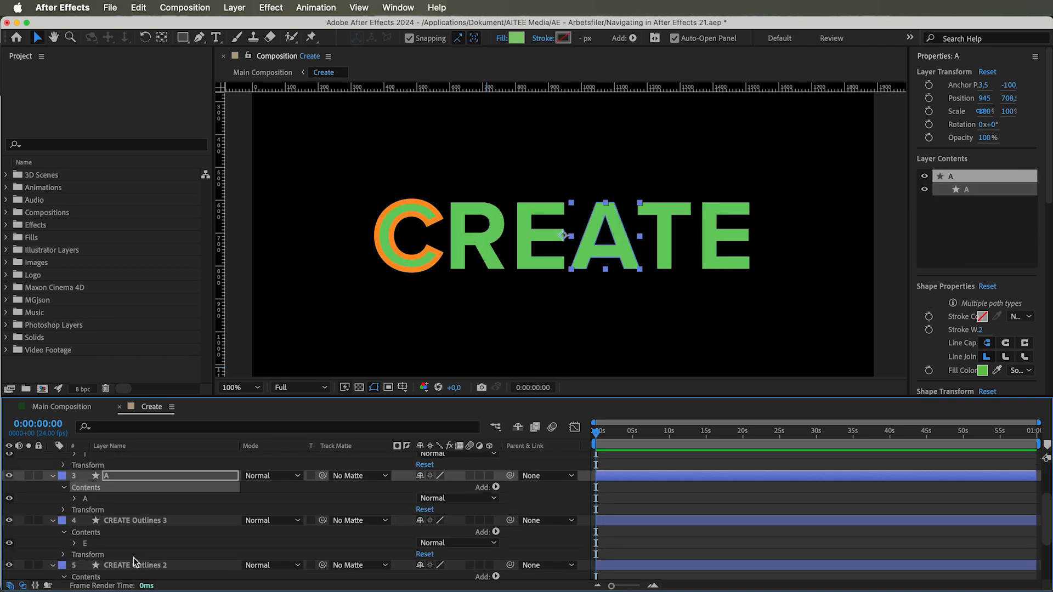
pyautogui.press('Return')
pyautogui.click(133, 563)
pyautogui.press('Return')
pyautogui.write('C')
pyautogui.press('Return')
# Step: Move the anchor points of the final E and T layers to their letters' centres with the Pan Behind tool
pyautogui.scroll(5, 133, 515)
pyautogui.click(115, 458)
pyautogui.click(162, 37)
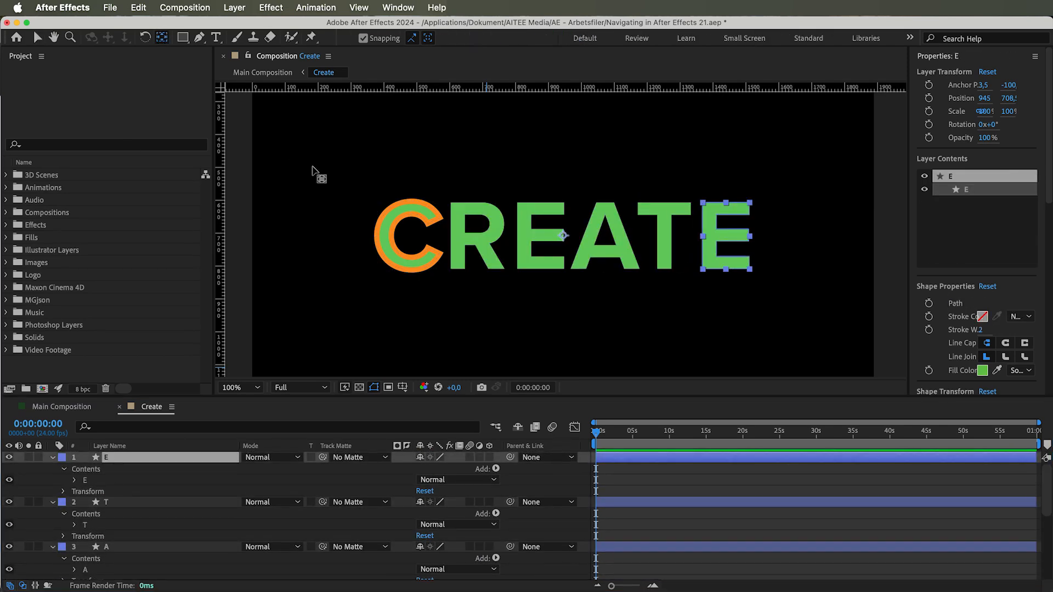
pyautogui.moveTo(563, 236); pyautogui.dragTo(727, 237)
pyautogui.click(159, 502)
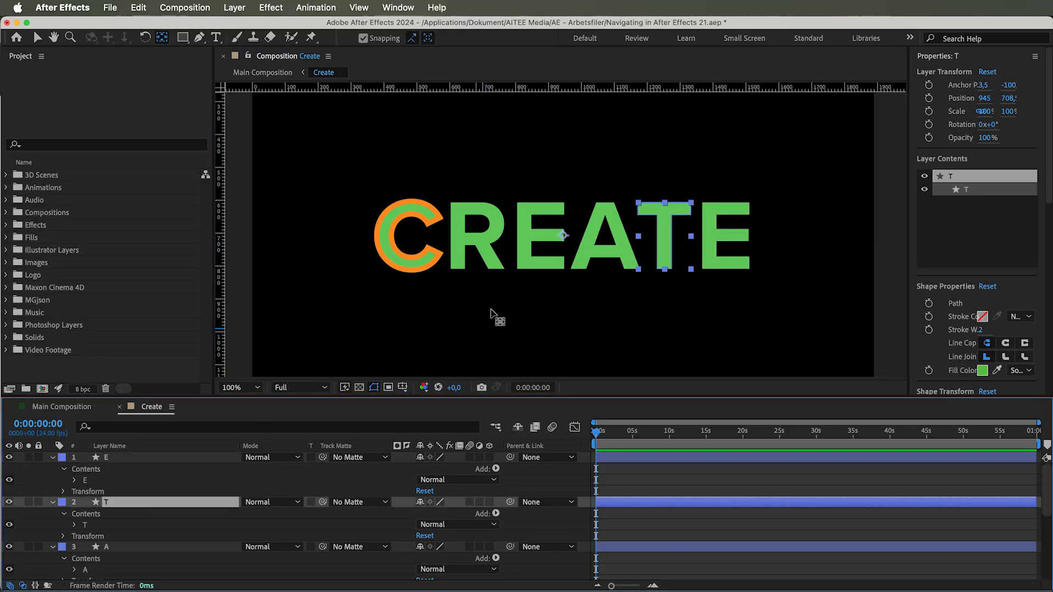
pyautogui.moveTo(563, 236); pyautogui.dragTo(665, 236)
# Step: Move the anchor points of the remaining letter layers A, E, R and C to the centres of their letters
pyautogui.click(201, 547)
pyautogui.scroll(-3, 117, 546)
pyautogui.click(118, 547)
pyautogui.moveTo(563, 236); pyautogui.dragTo(478, 235)
pyautogui.scroll(-3, 126, 534)
pyautogui.click(126, 534)
pyautogui.scroll(-3, 126, 534)
pyautogui.click(127, 529)
pyautogui.moveTo(563, 236); pyautogui.dragTo(408, 236)
# Step: Try changing the scale in the C layer's own transform and undo it
pyautogui.click(64, 562)
pyautogui.scroll(-3, 88, 563)
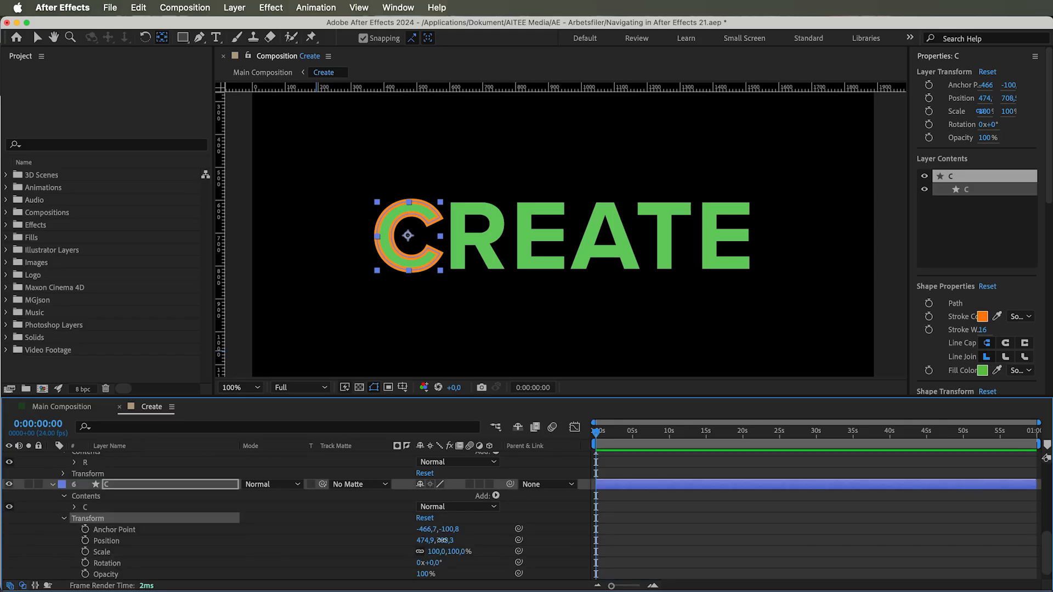
pyautogui.moveTo(442, 552); pyautogui.dragTo(482, 561)
pyautogui.press('super+z')
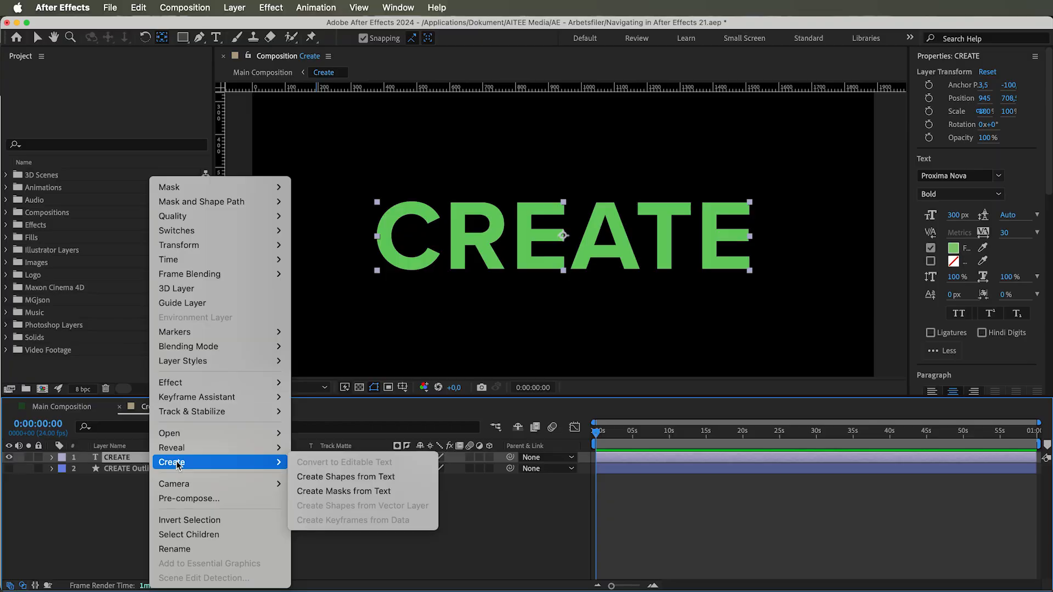
# Step: Create masks from the CREATE text layer and expand the mask list of the resulting solid
pyautogui.click(344, 491)
pyautogui.click(52, 457)
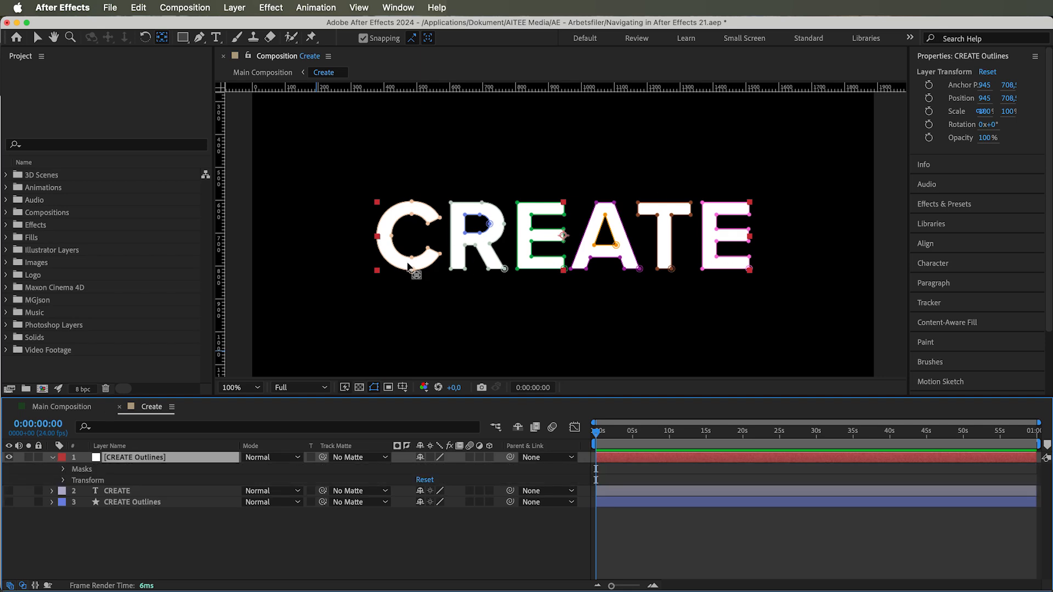
pyautogui.click(62, 469)
pyautogui.click(104, 483)
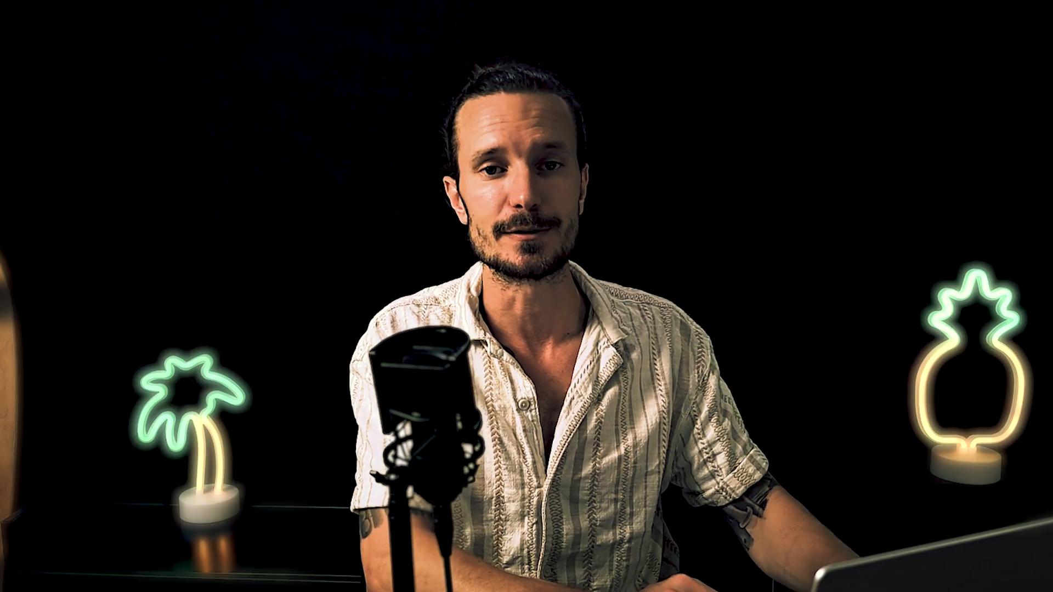
# Step: Add Palm Tree.ai at the top of Main Composition and create shapes from the vector layer
pyautogui.click(43, 264)
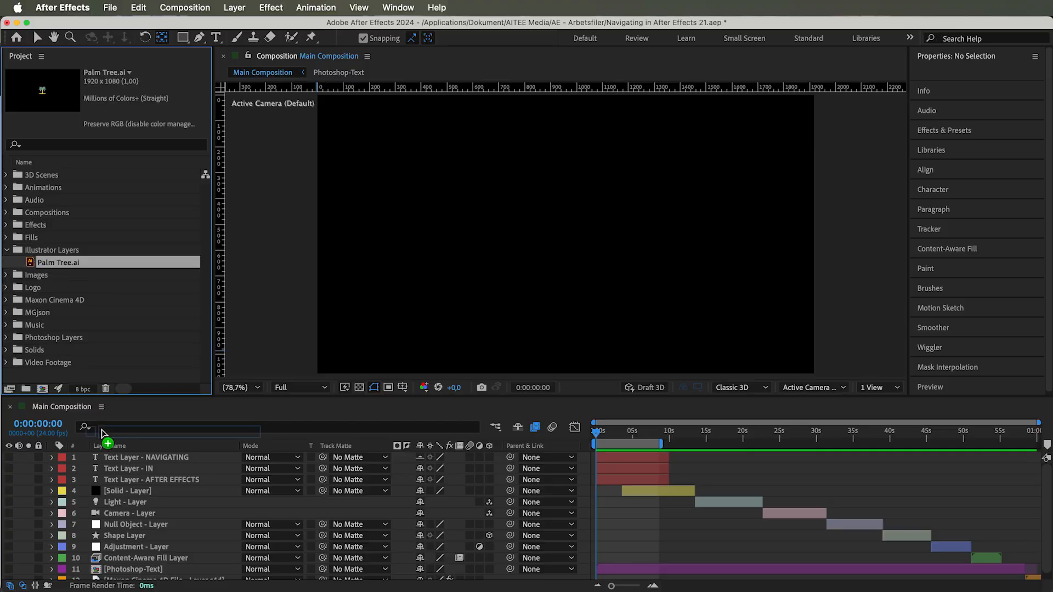
pyautogui.moveTo(102, 434); pyautogui.dragTo(109, 455)
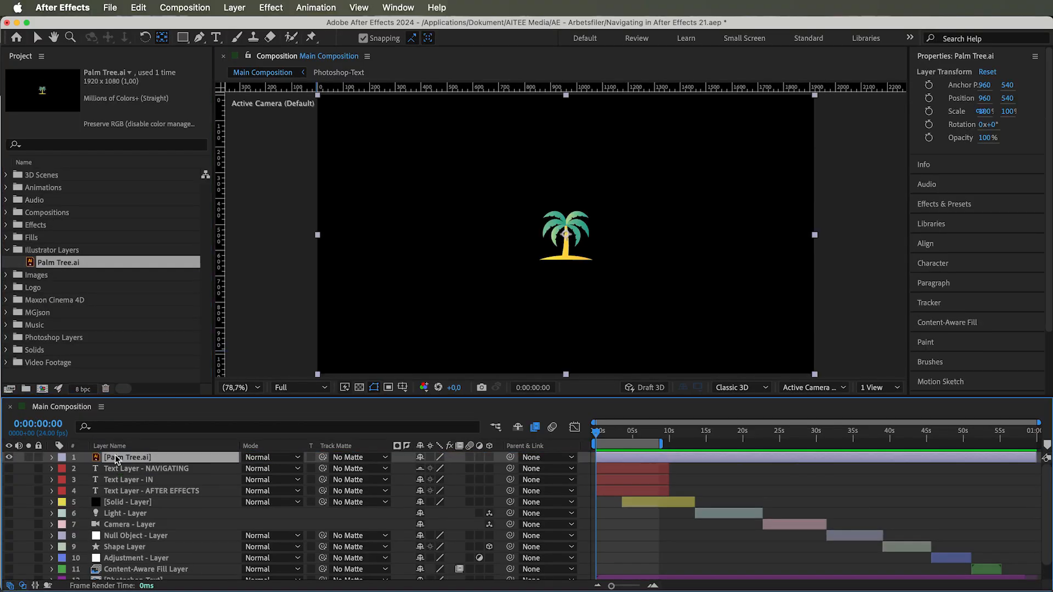
pyautogui.rightClick(116, 457)
pyautogui.moveTo(138, 464)
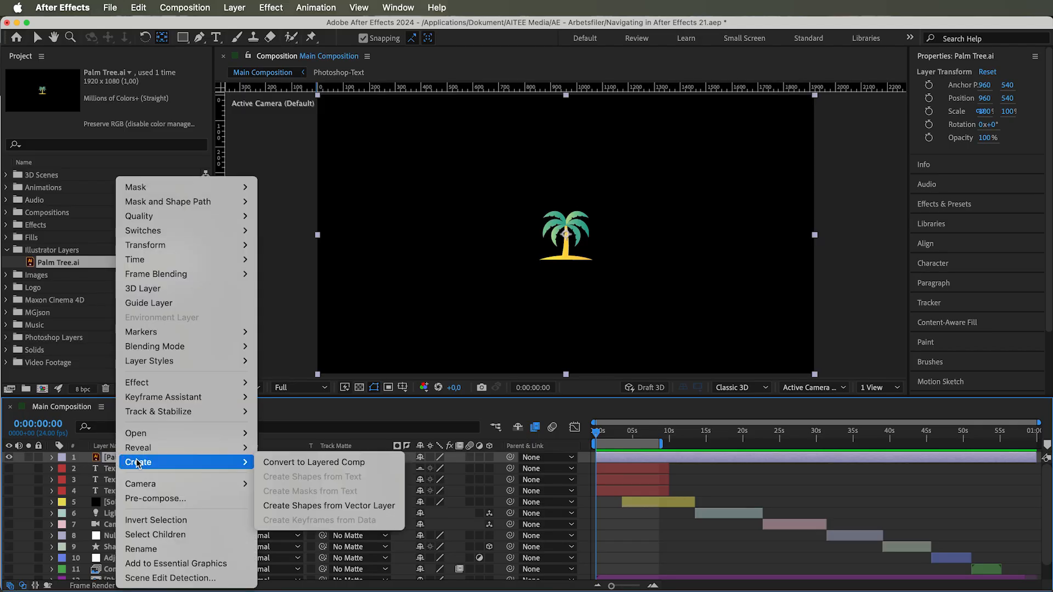
pyautogui.click(320, 506)
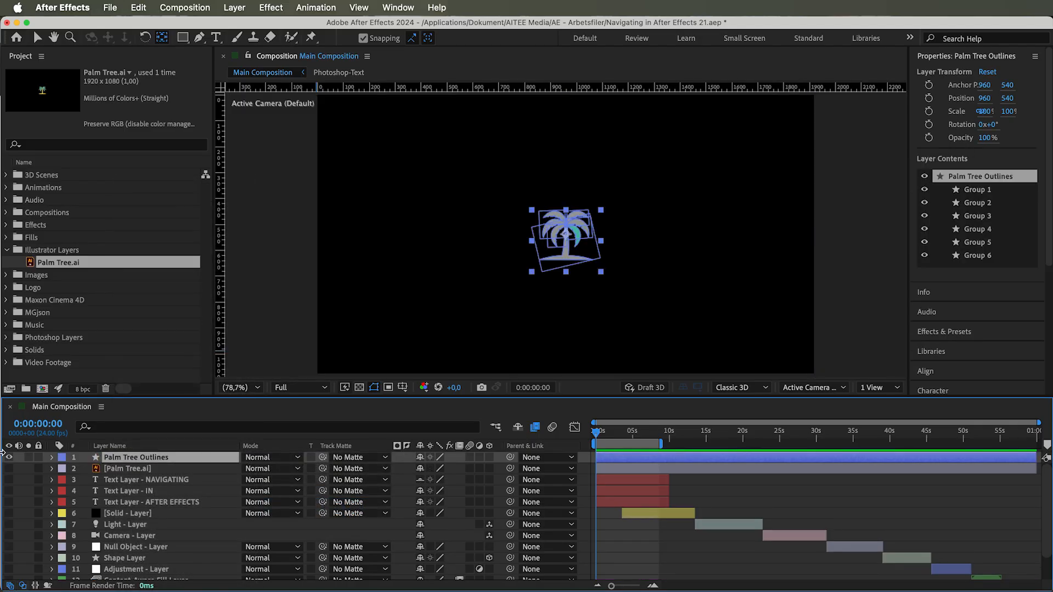
# Step: Expand the contents and transform of Palm Tree Outlines and scale the layer up to 271%
pyautogui.click(53, 458)
pyautogui.click(64, 469)
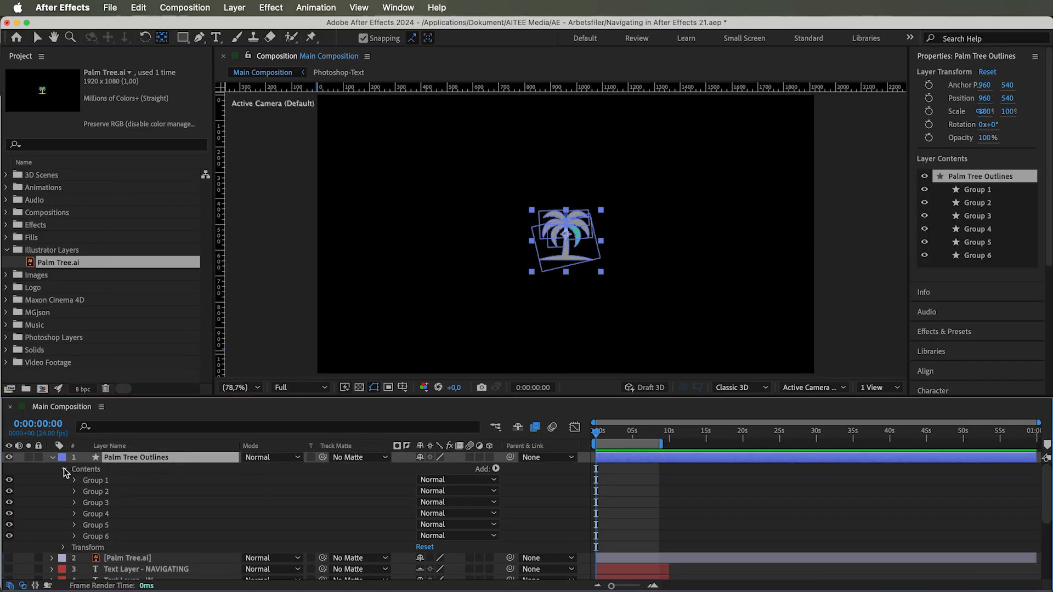
pyautogui.click(64, 548)
pyautogui.moveTo(434, 551); pyautogui.dragTo(545, 552)
pyautogui.scroll(2, 544, 552)
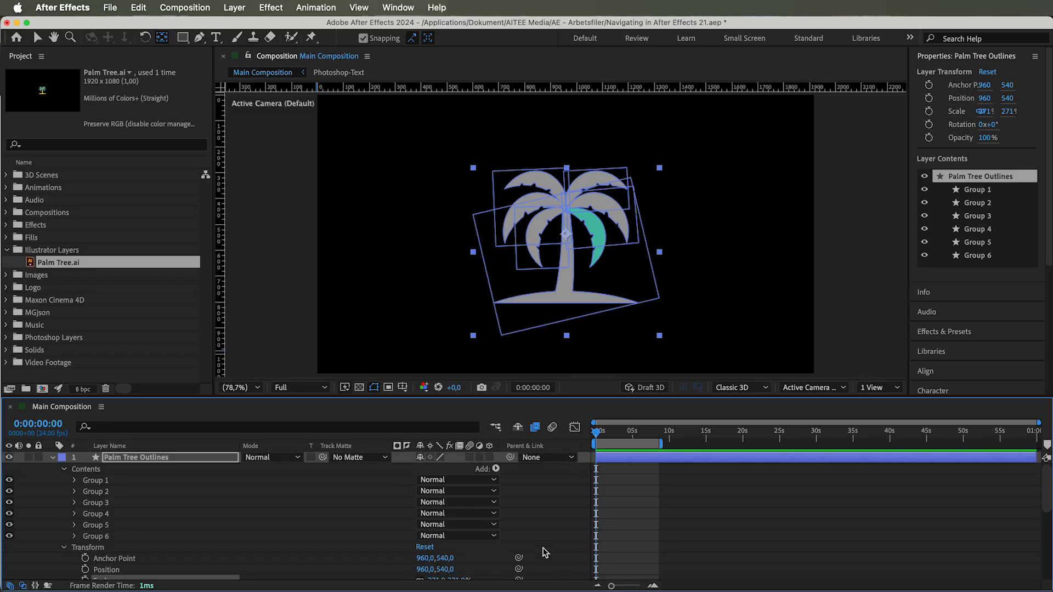
# Step: Recolour the grey leaves in Groups 2 to 5 by sampling the green fill of the Group 1 leaf
pyautogui.click(101, 482)
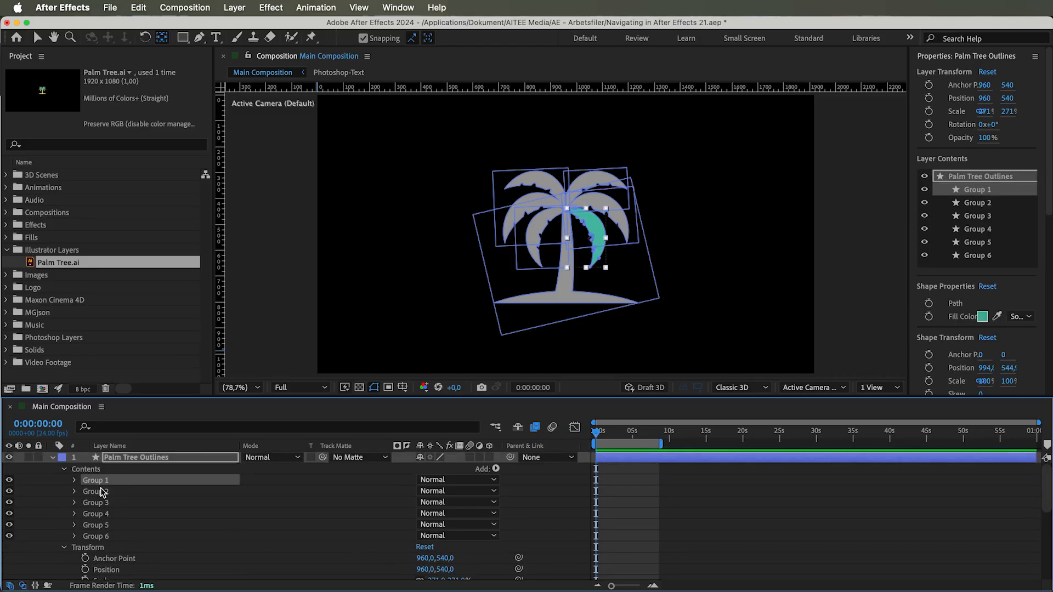
pyautogui.click(102, 493)
pyautogui.click(998, 318)
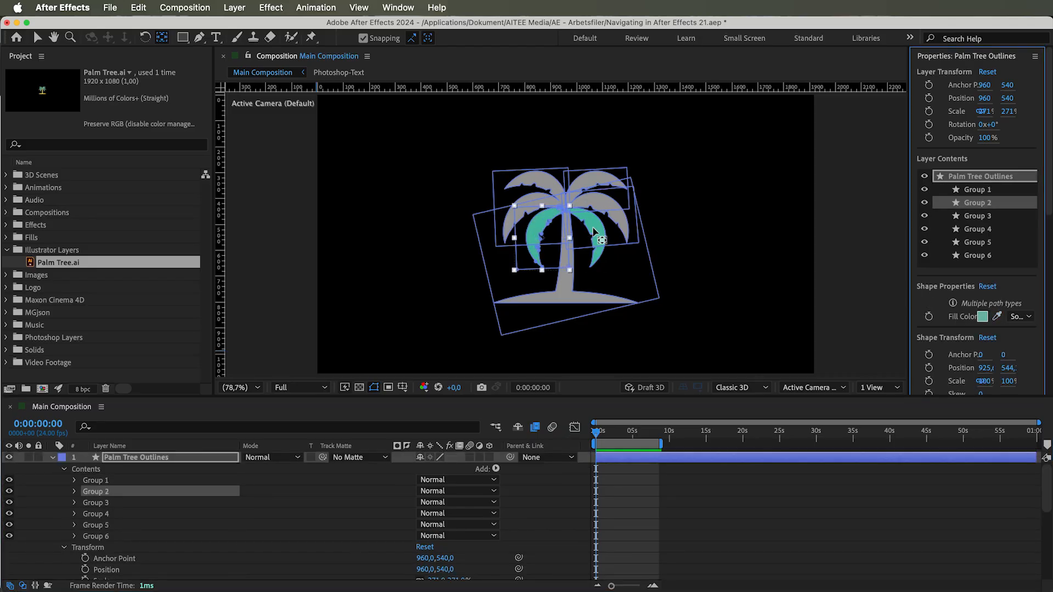
pyautogui.click(126, 503)
pyautogui.keyDown('shift'); pyautogui.click(122, 515); pyautogui.keyUp('shift')
pyautogui.keyDown('shift'); pyautogui.click(122, 526); pyautogui.keyUp('shift')
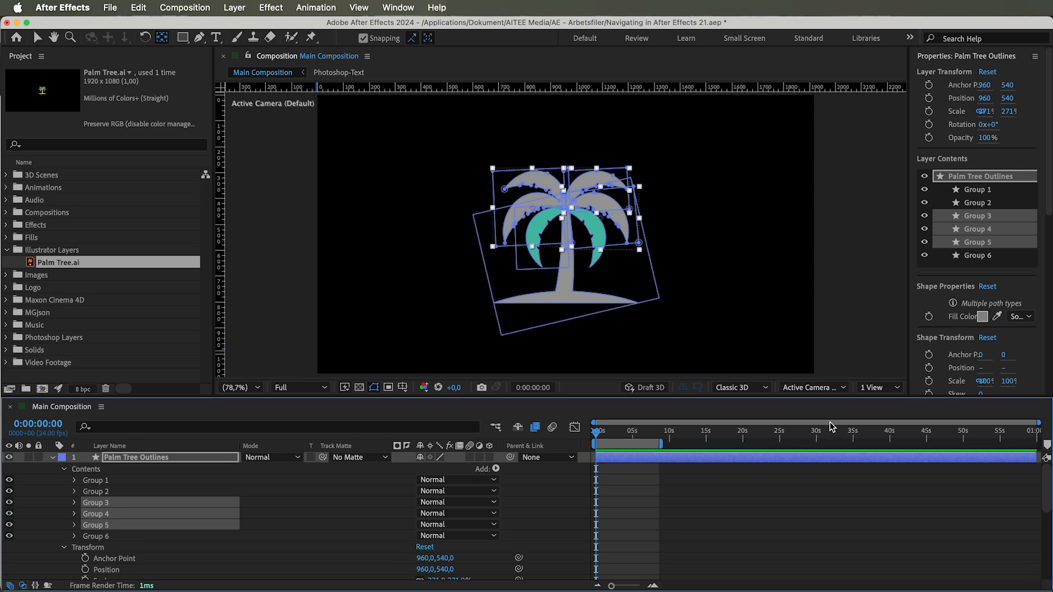
pyautogui.click(997, 317)
# Step: Place Palm Tree.ai beside the outlines as a colour reference and sample its yellow trunk as Group 6's fill
pyautogui.moveTo(130, 261); pyautogui.dragTo(363, 190)
pyautogui.click(127, 547)
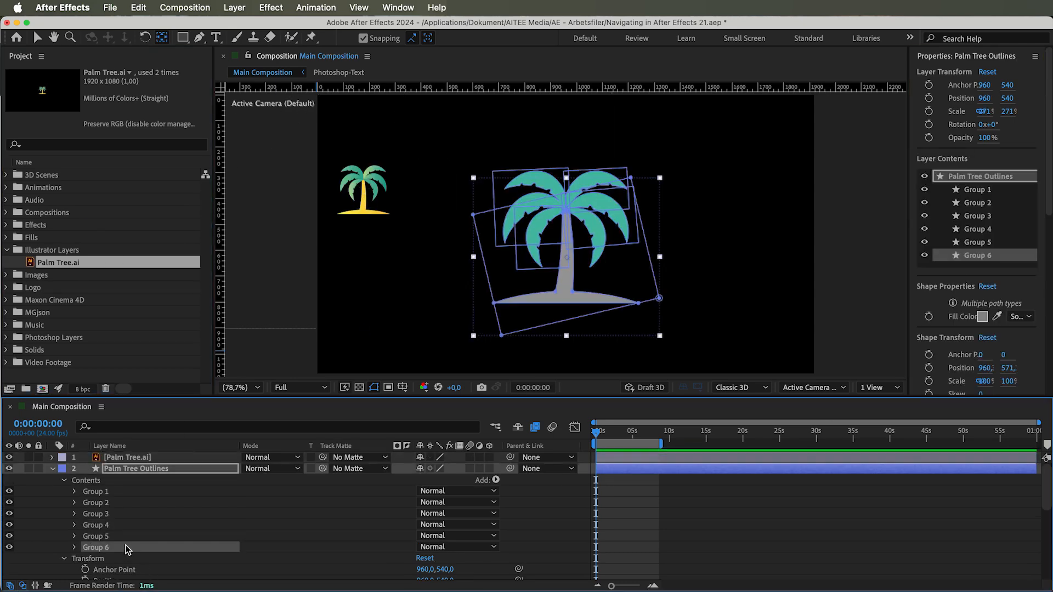
pyautogui.click(997, 317)
pyautogui.click(368, 202)
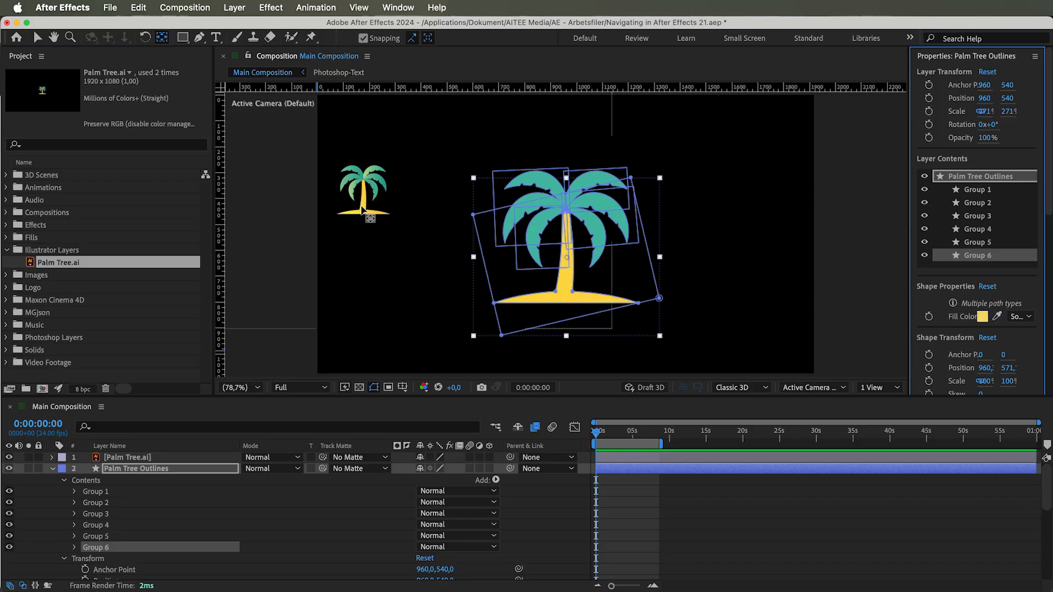
# Step: Delete the Palm Tree.ai reference layer and select Palm Tree Outlines
pyautogui.click(136, 457)
pyautogui.press('Delete')
pyautogui.click(136, 458)
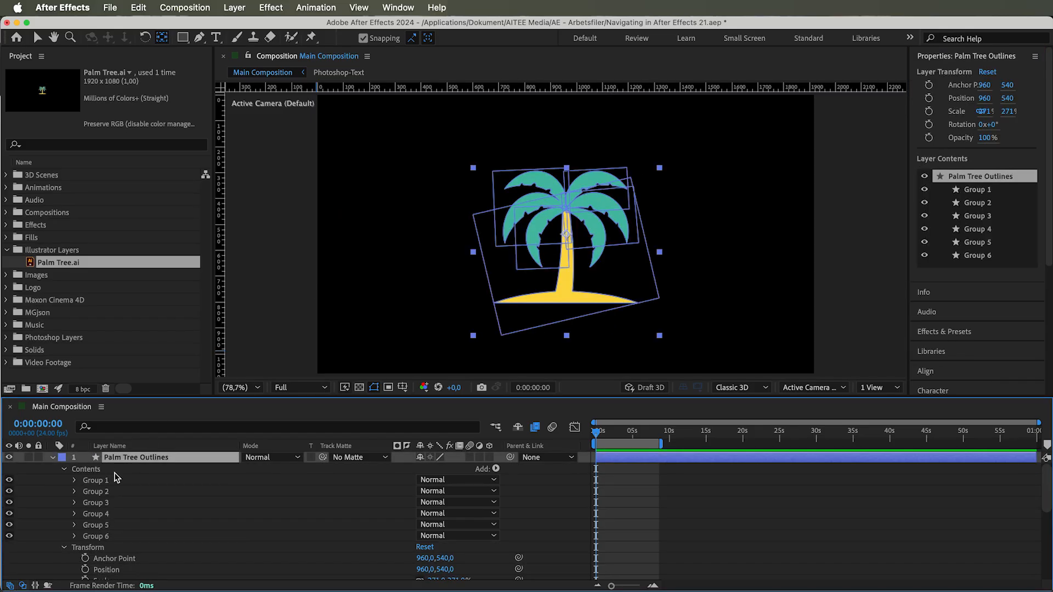
# Step: Rename Group 1 as Right bottom leaf and Group 2 as Left bl
pyautogui.click(108, 481)
pyautogui.press('Return')
pyautogui.write('Right bottom leaf')
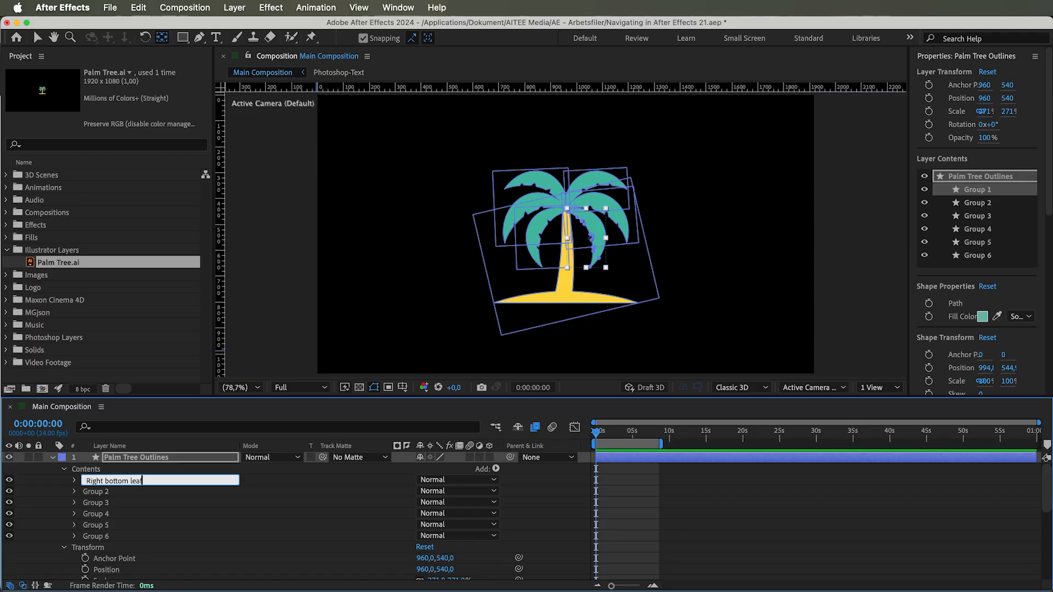
pyautogui.press('Return')
pyautogui.click(96, 491)
pyautogui.press('Return')
pyautogui.write('Left bl')
pyautogui.press('Tab')
# Step: Rename Groups 3 to 6 as Top rl, Mid rl, Mid and Top lf, and Trunk
pyautogui.write('Top rl')
pyautogui.press('Tab')
pyautogui.write('Mid rl')
pyautogui.press('Tab')
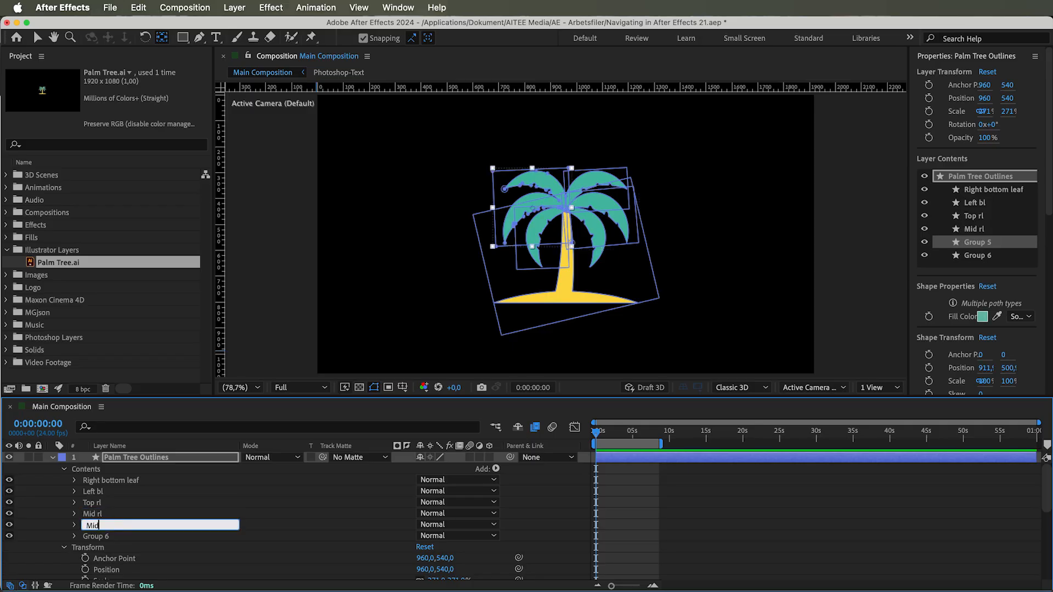
pyautogui.write('Mid and Top lf')
pyautogui.press('Tab')
pyautogui.write('Trunk')
pyautogui.press('Return')
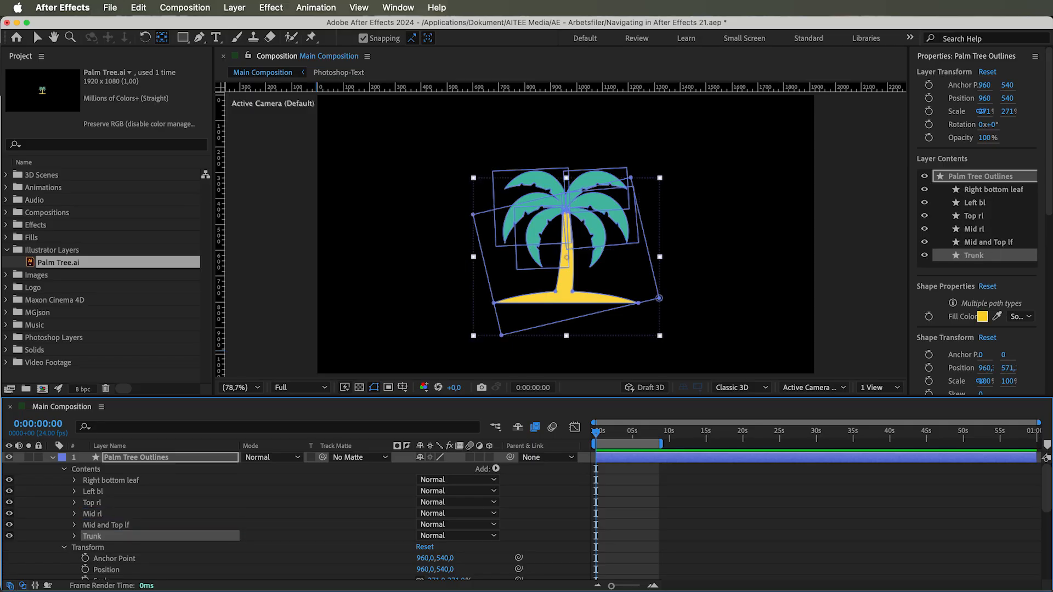
# Step: Examine the Trunk group's paths, Merge Paths mode, fill and transform properties
pyautogui.click(75, 536)
pyautogui.click(104, 530)
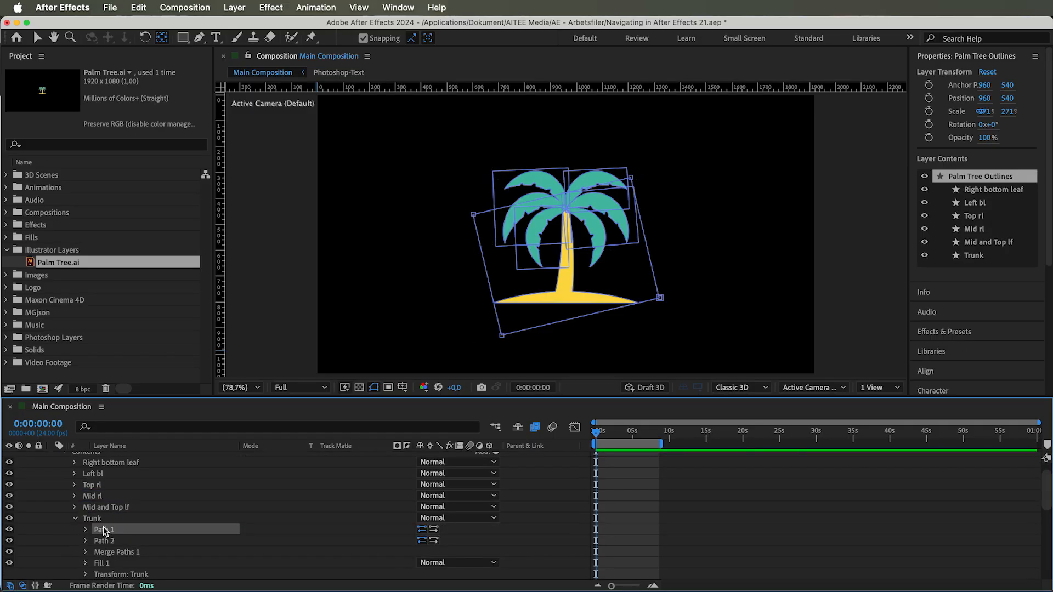
pyautogui.scroll(-1, 105, 531)
pyautogui.click(85, 514)
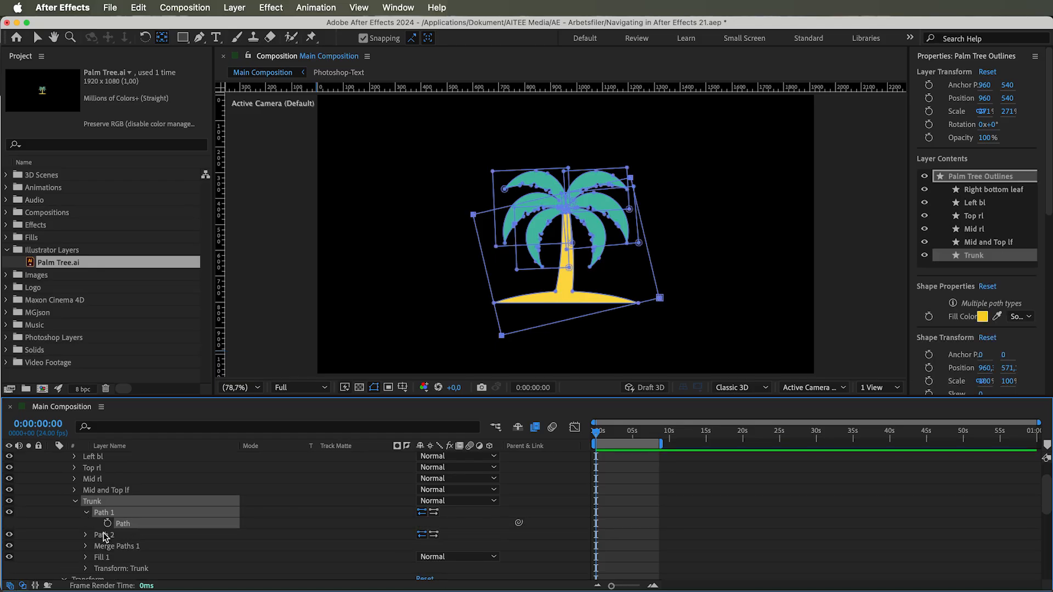
pyautogui.click(116, 559)
pyautogui.scroll(-2, 116, 560)
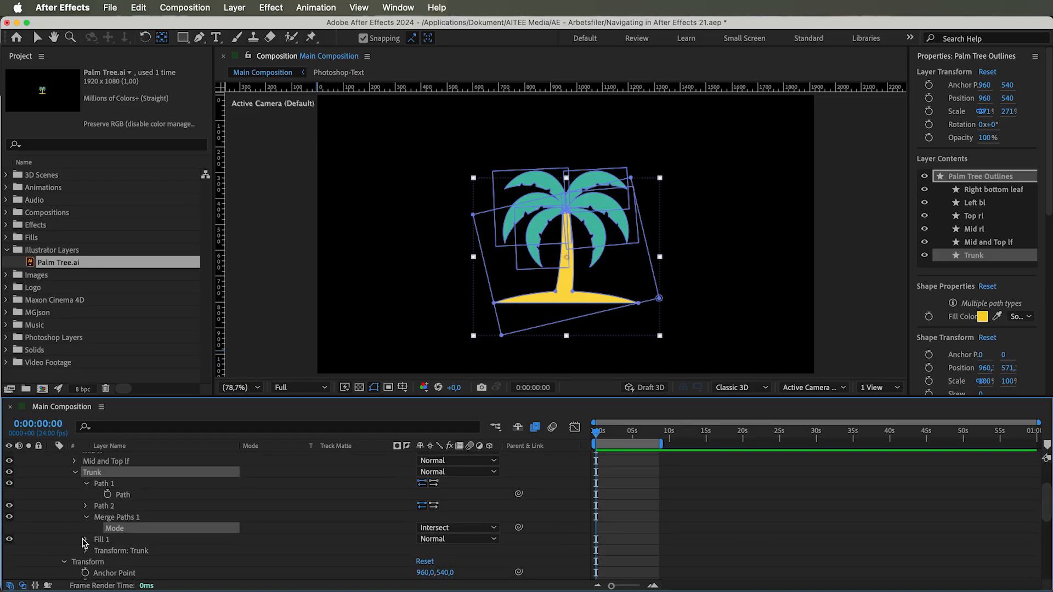
pyautogui.click(85, 540)
pyautogui.click(121, 542)
pyautogui.click(121, 551)
pyautogui.scroll(-4, 122, 552)
pyautogui.scroll(-4, 122, 548)
pyautogui.scroll(-1, 124, 537)
# Step: Try adjusting a transform value of the palm tree shapes and undo it
pyautogui.moveTo(438, 515); pyautogui.dragTo(461, 551)
pyautogui.press('super+z')
pyautogui.press('super+z')
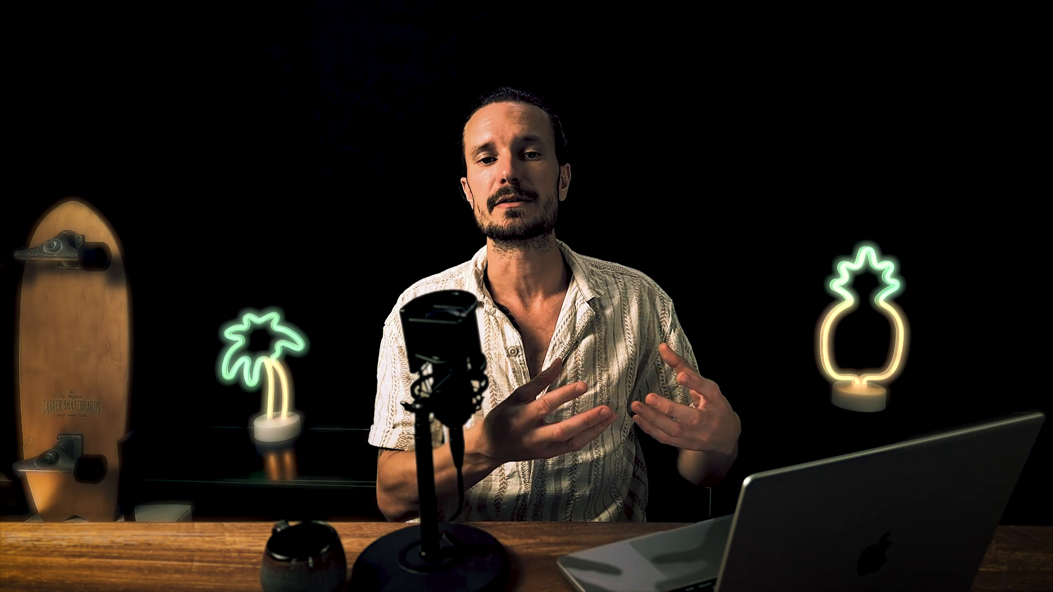